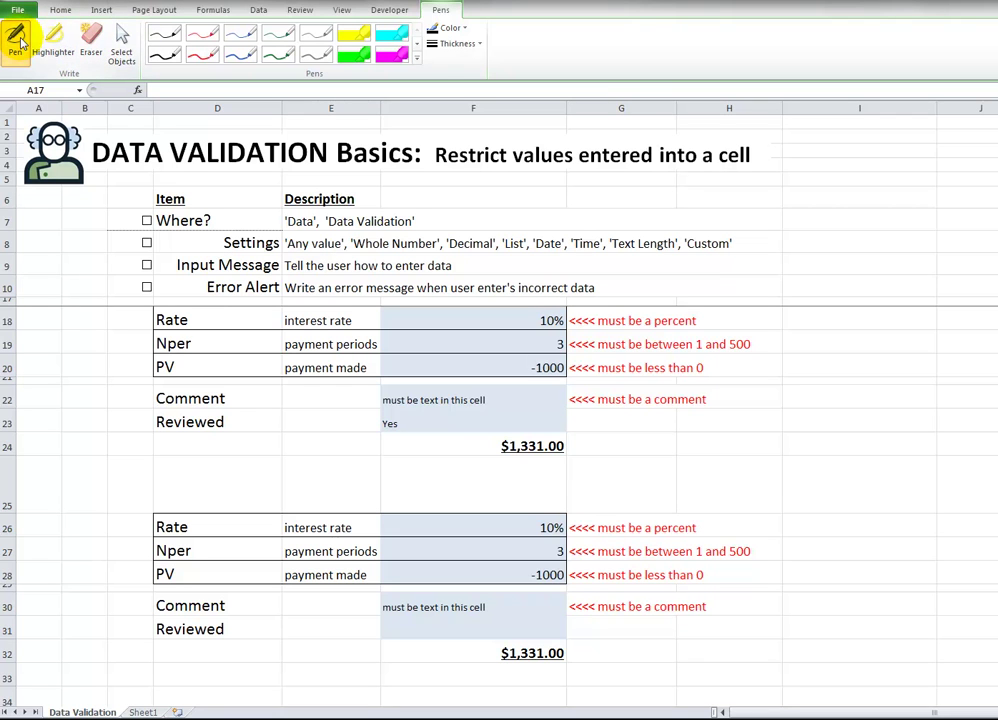
Annotate in red pen: underline the subtitle "Restrict values entered into a cell", circle the first Rate/Nper/PV table and underline its F24 result.
left_click(202, 54)
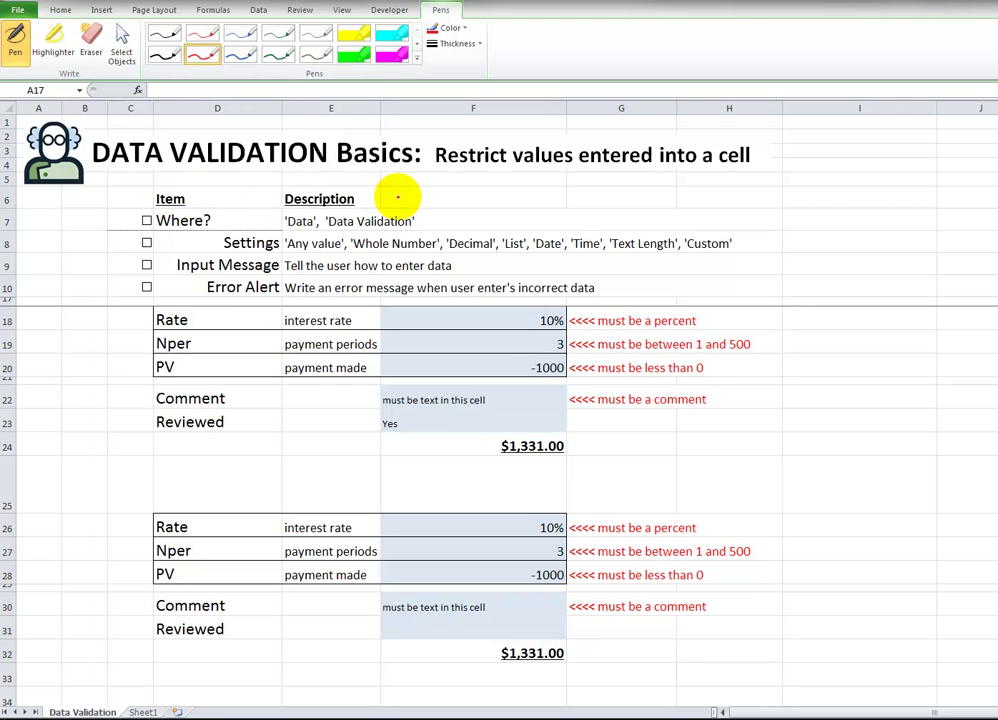
left_click_drag(436, 171, 750, 168)
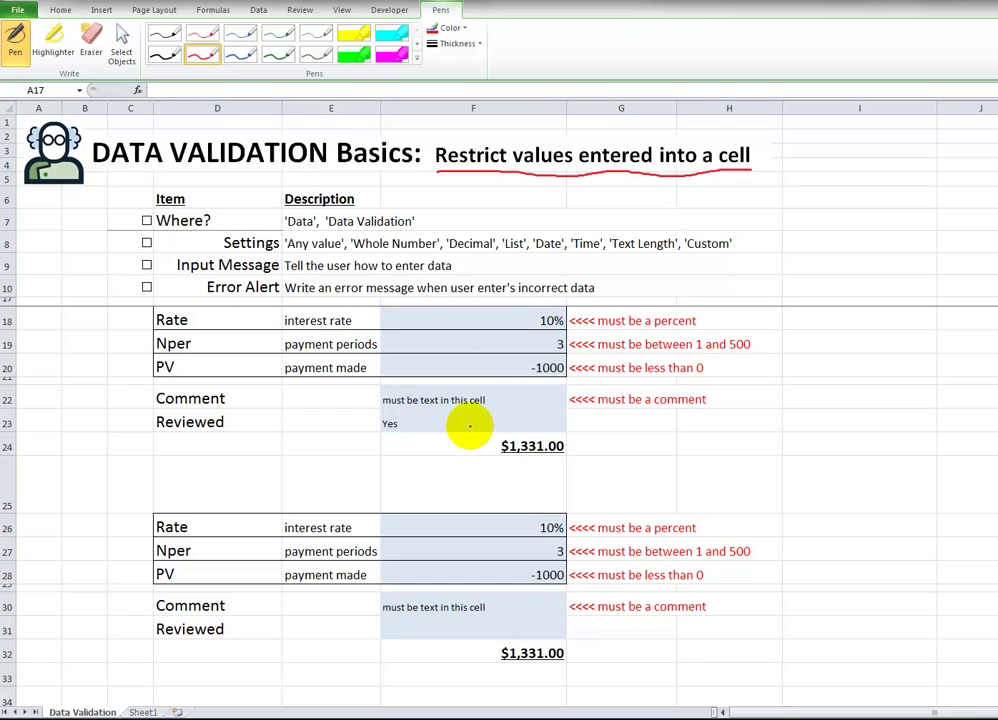
mouse_move(198, 298)
left_mouse_down()
mouse_move(153, 422)
mouse_move(443, 461)
mouse_move(697, 444)
mouse_move(675, 359)
mouse_move(618, 305)
mouse_move(250, 301)
mouse_move(255, 311)
left_mouse_up()
left_click_drag(505, 461, 560, 461)
left_click(60, 10)
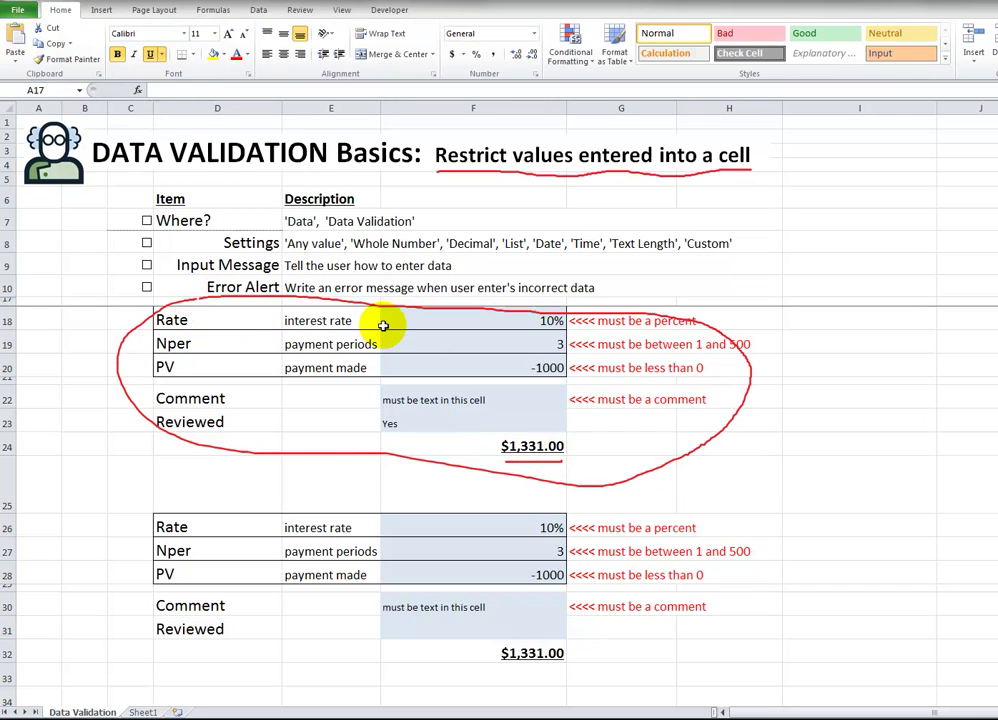
Inspect the future value formula in F24 and the cells it references.
left_click(512, 445)
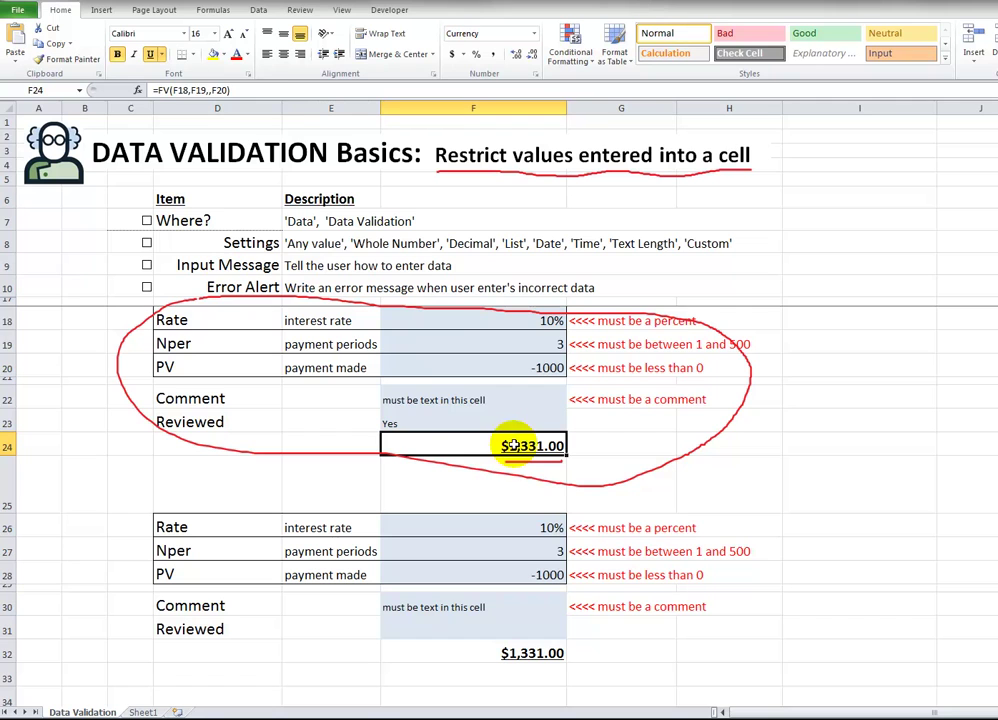
left_click(192, 90)
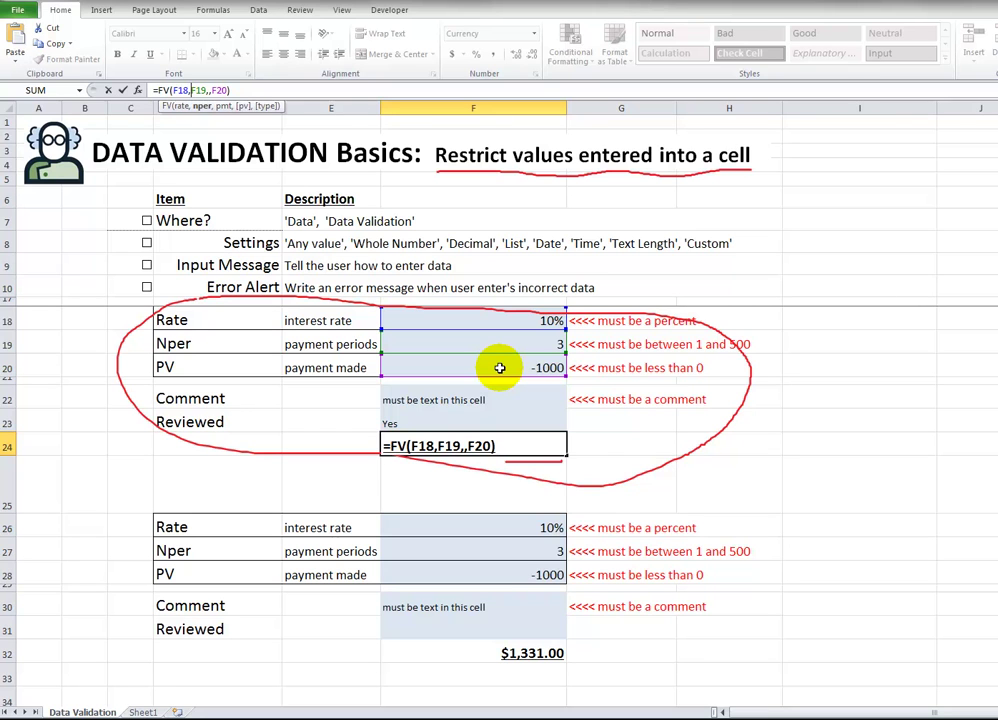
key("ctrl+Return")
Review the first table's input cells F18 to F23, their restriction notes and the calculated result in F24.
left_click(543, 321)
left_click(553, 344)
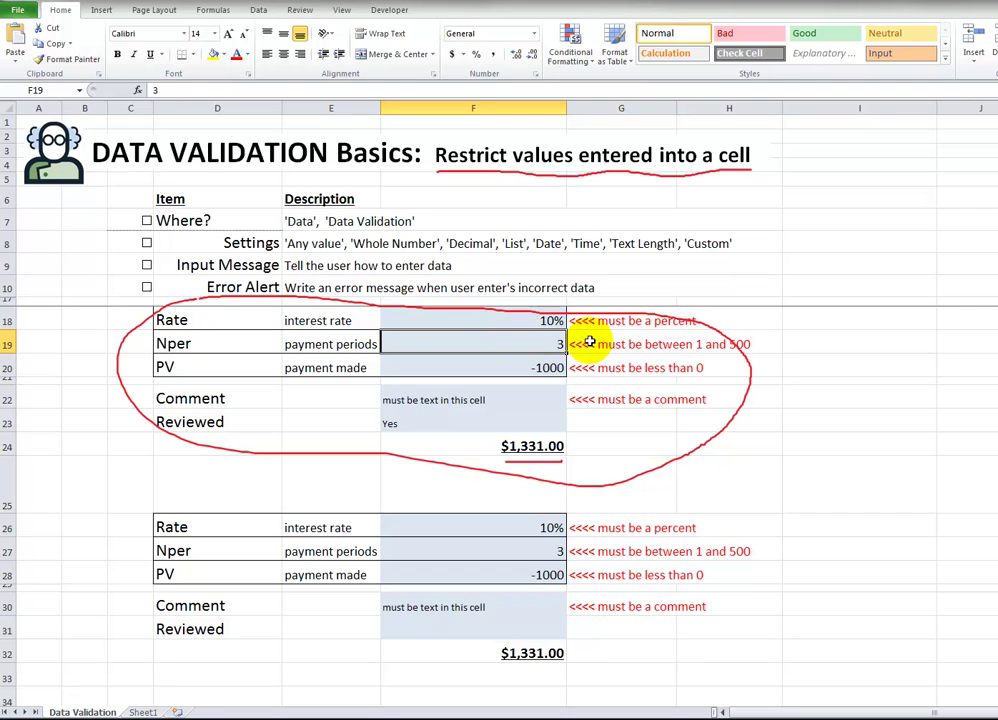
left_click(588, 344)
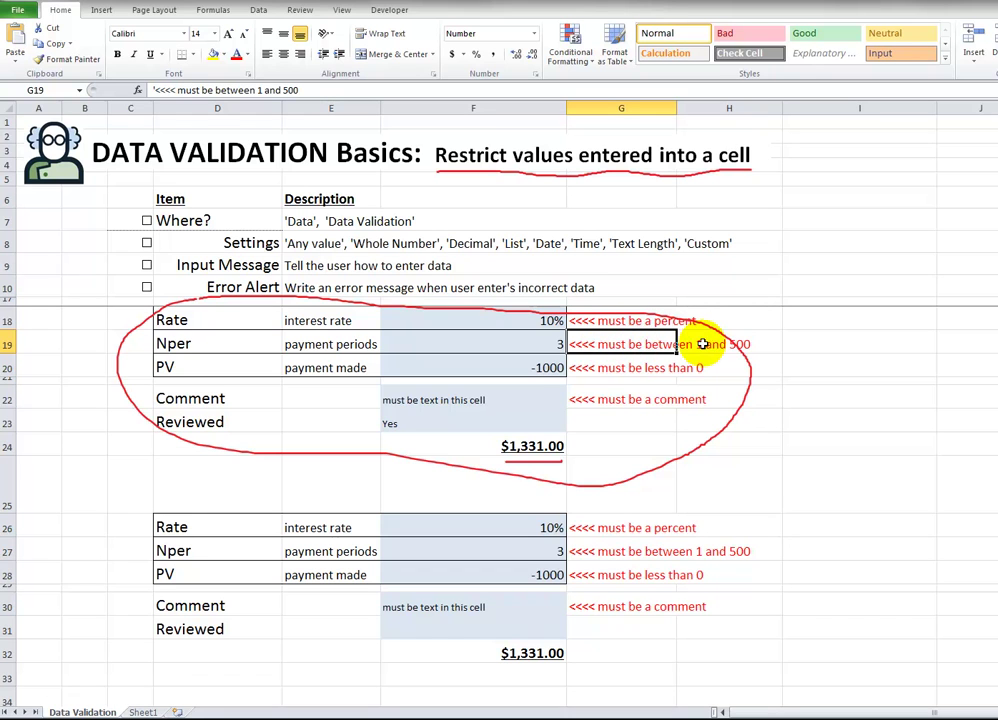
left_click(525, 371)
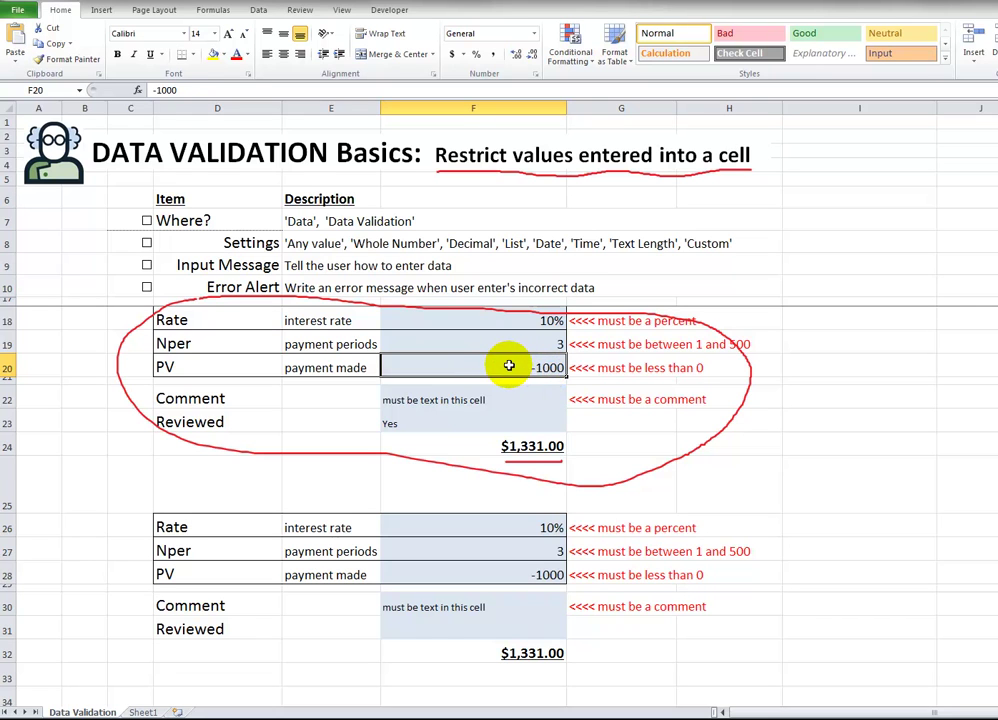
left_click(223, 396)
left_click(440, 400)
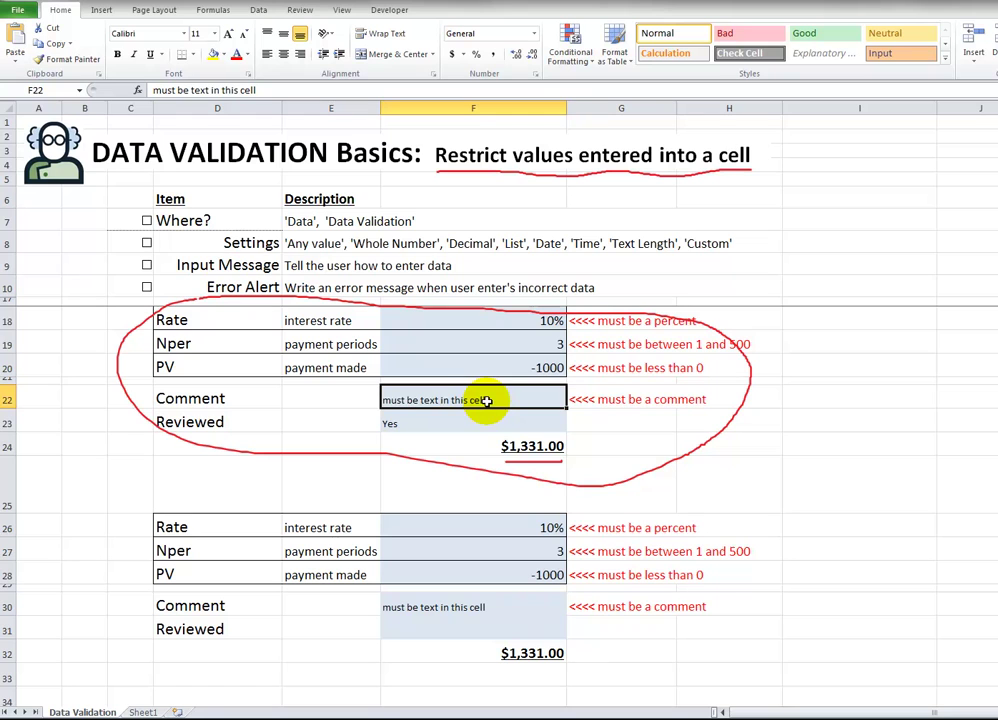
left_click(425, 424)
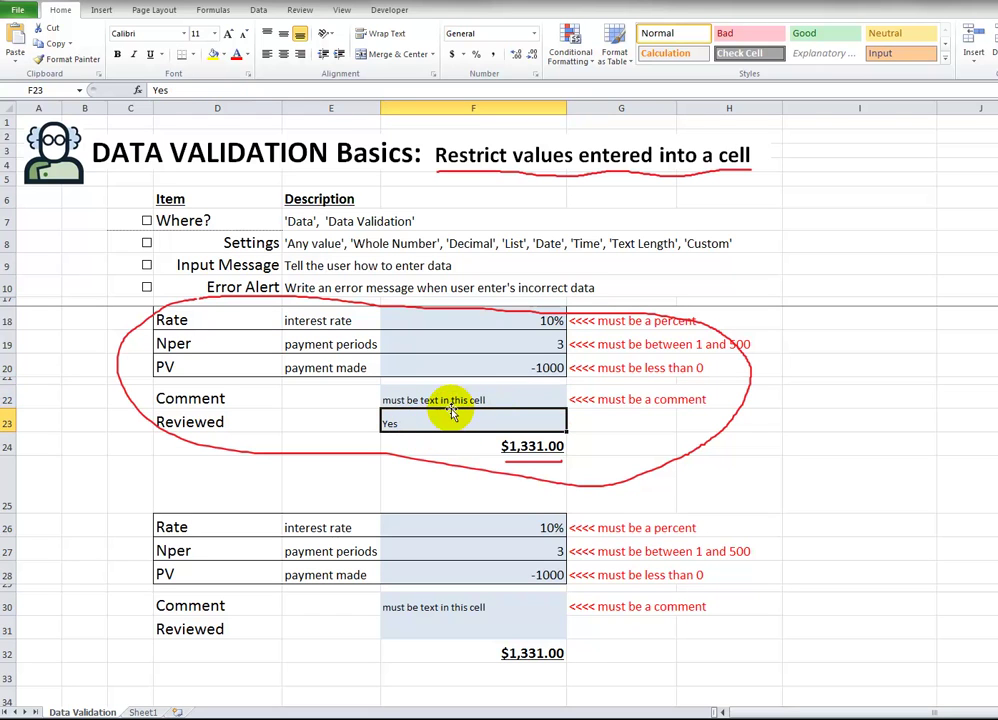
left_click(454, 399)
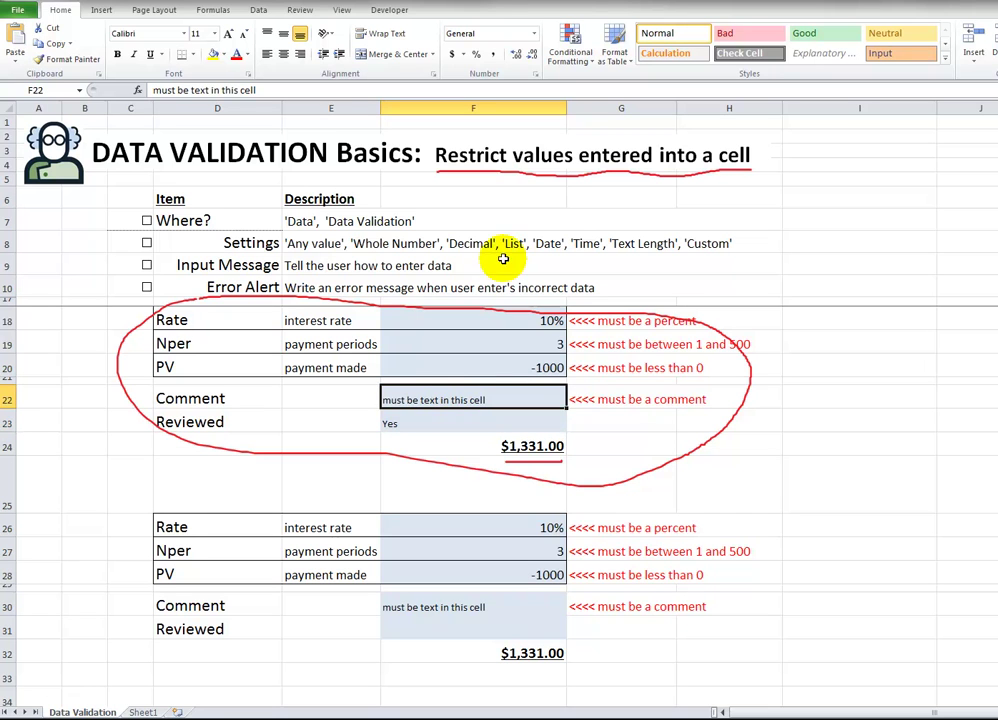
left_click(510, 316)
left_click(508, 322)
left_click(497, 447)
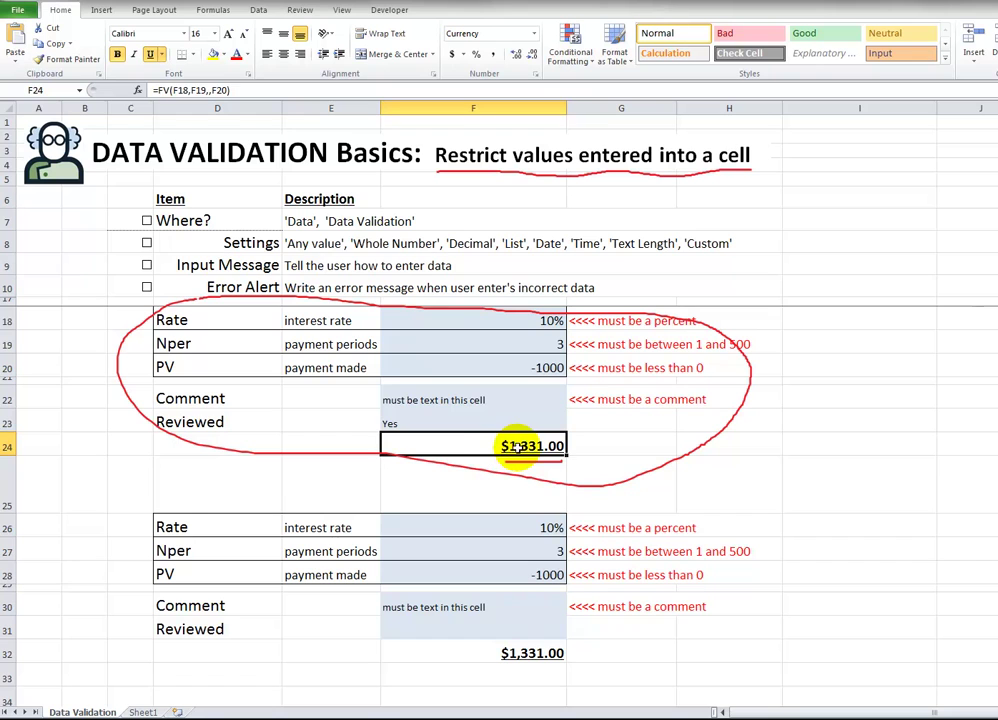
Try entering the text "test" as the payment periods in F19, and undo that entry.
left_click(463, 344)
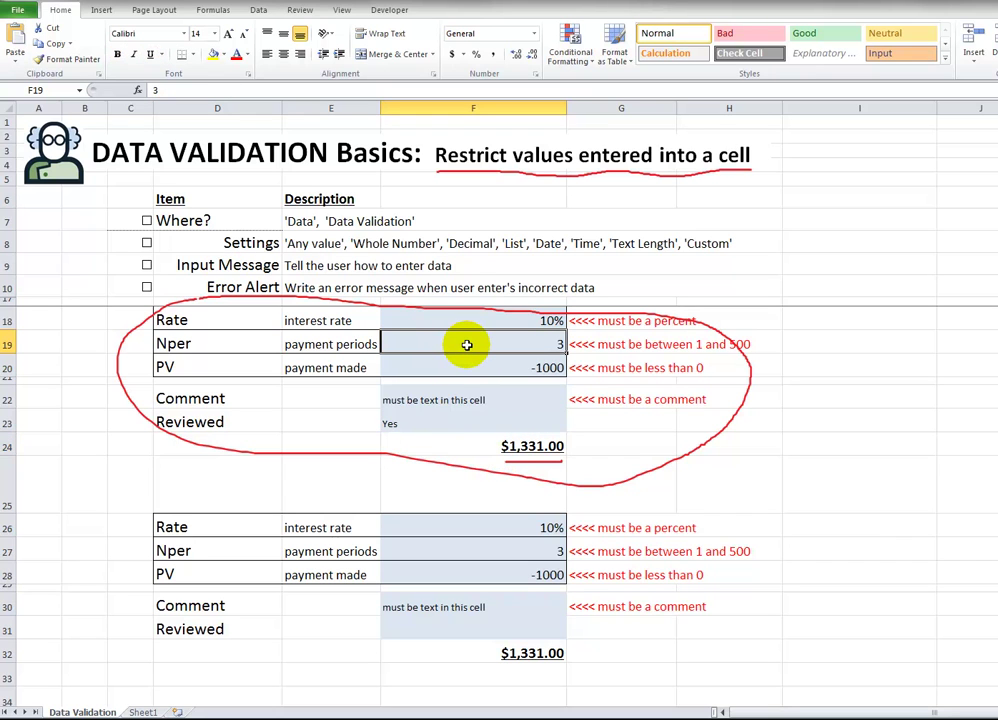
type("t")
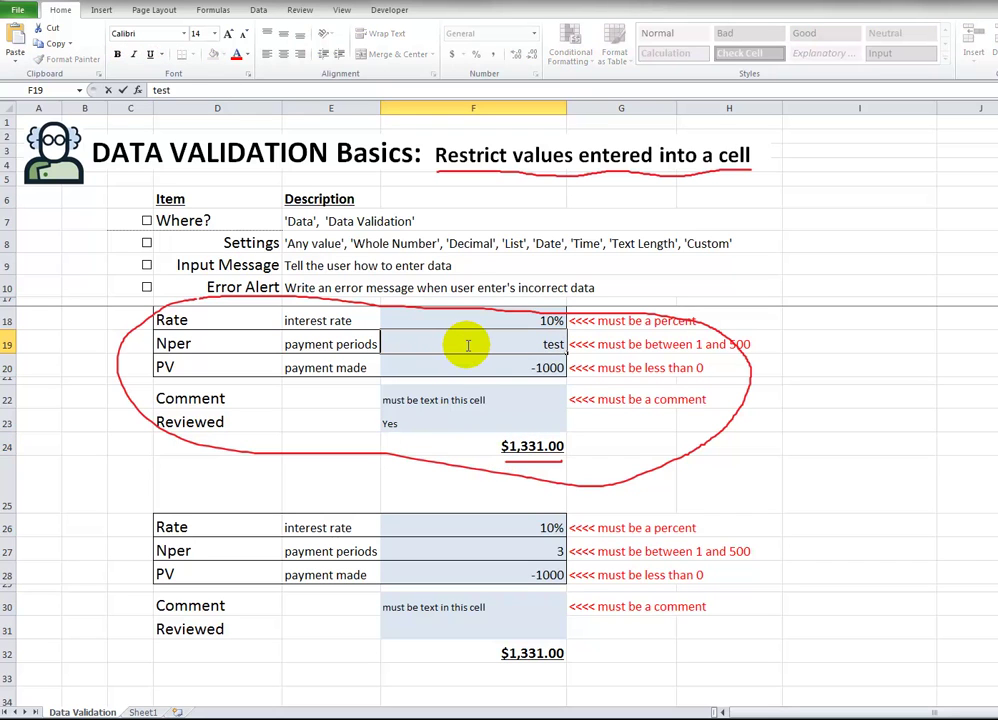
type("est")
key("Return")
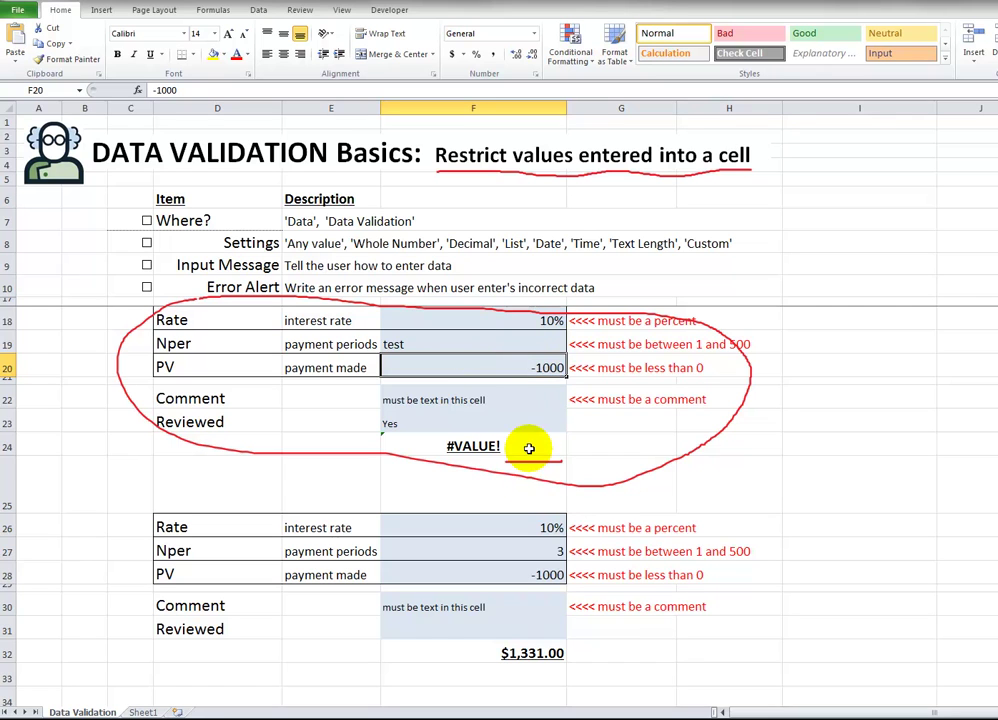
key("ctrl+z")
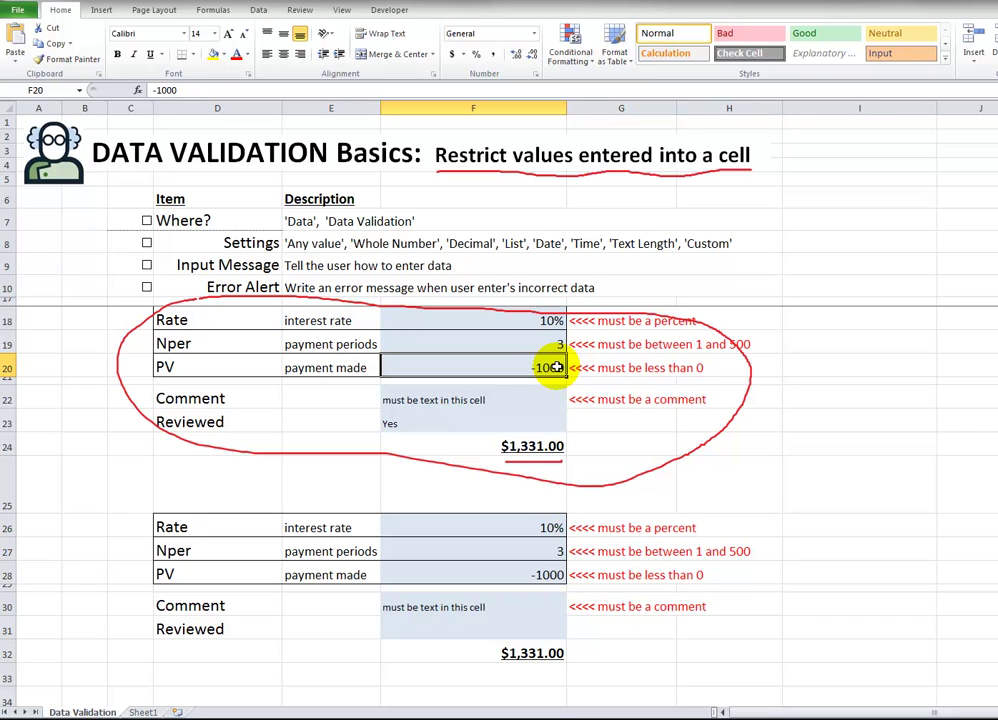
Set the first table's payment made in F20 to -1000000 and its interest rate in F18 to 500%.
type("-1")
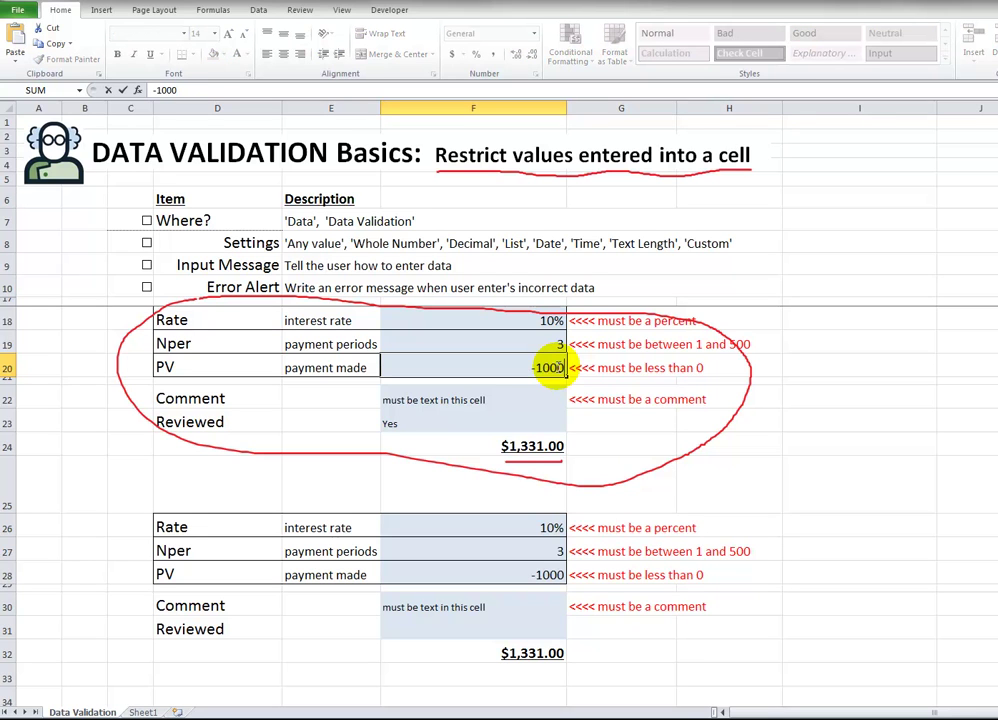
key("Return")
left_click(475, 446)
left_click(535, 320)
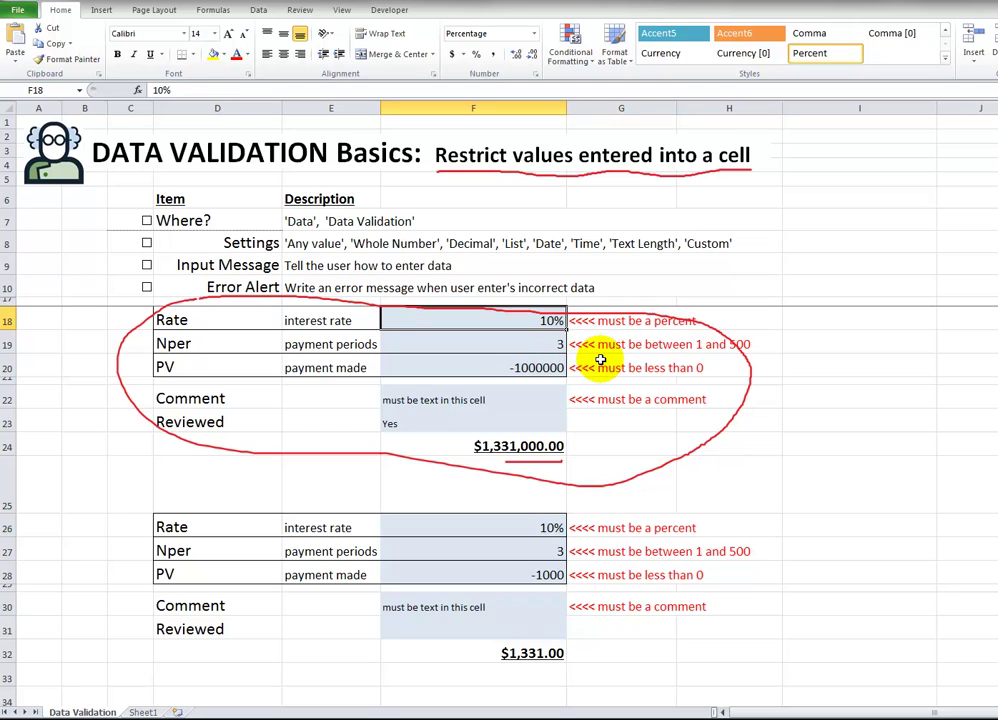
type("500")
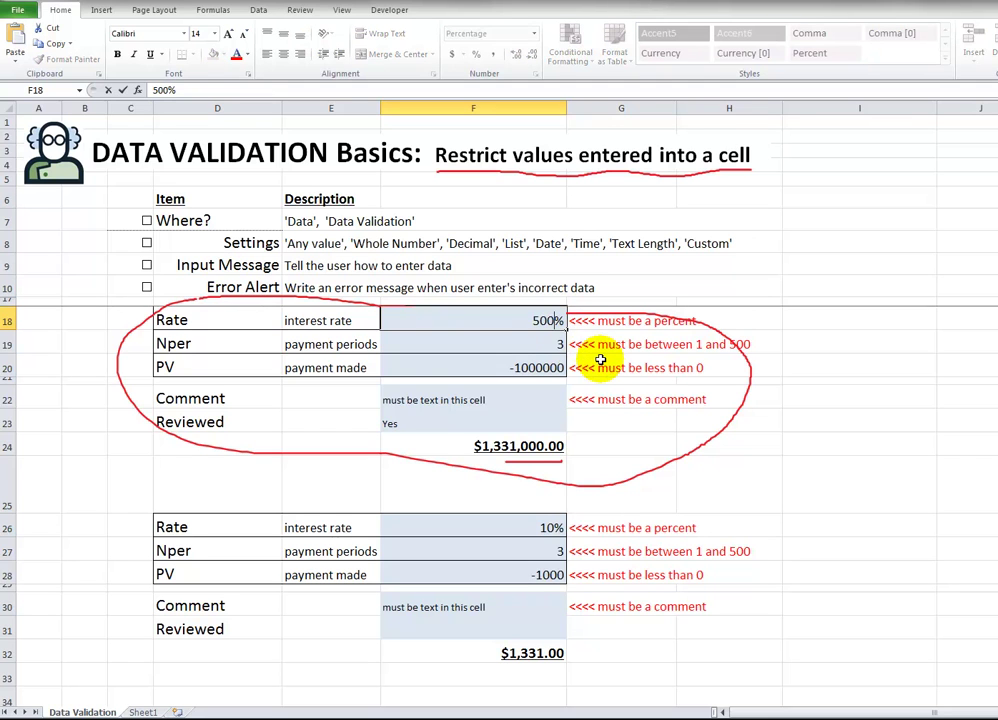
key("Return")
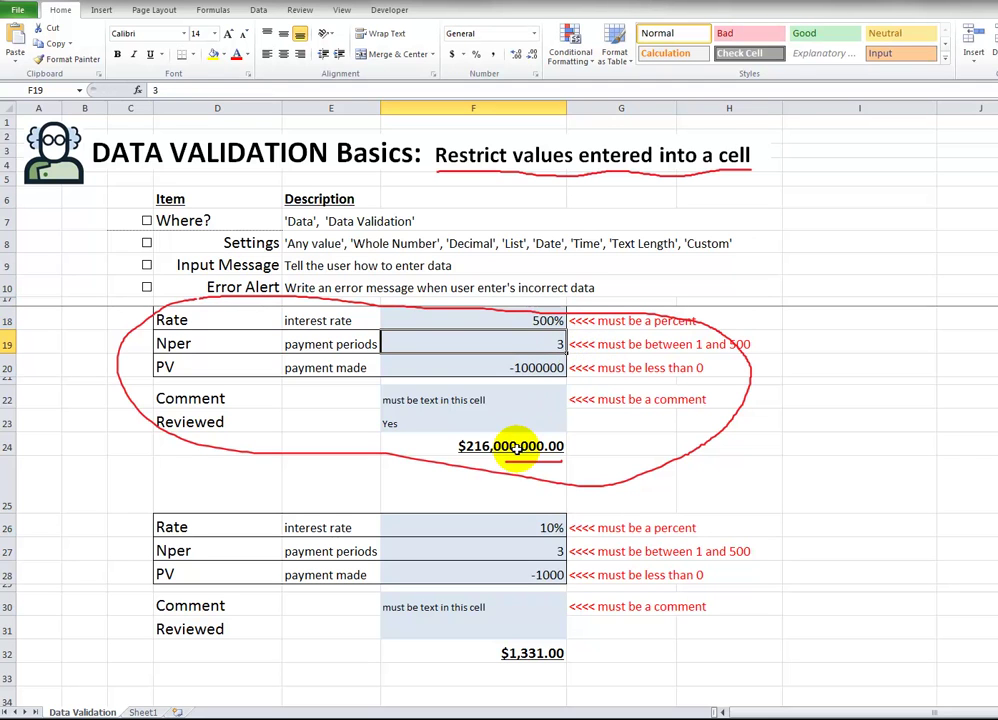
Enter the nonsense text "asdfasdf lkjlk" in the first table's Reviewed cell F23.
left_click(463, 420)
type("asdfasdf lkjlk")
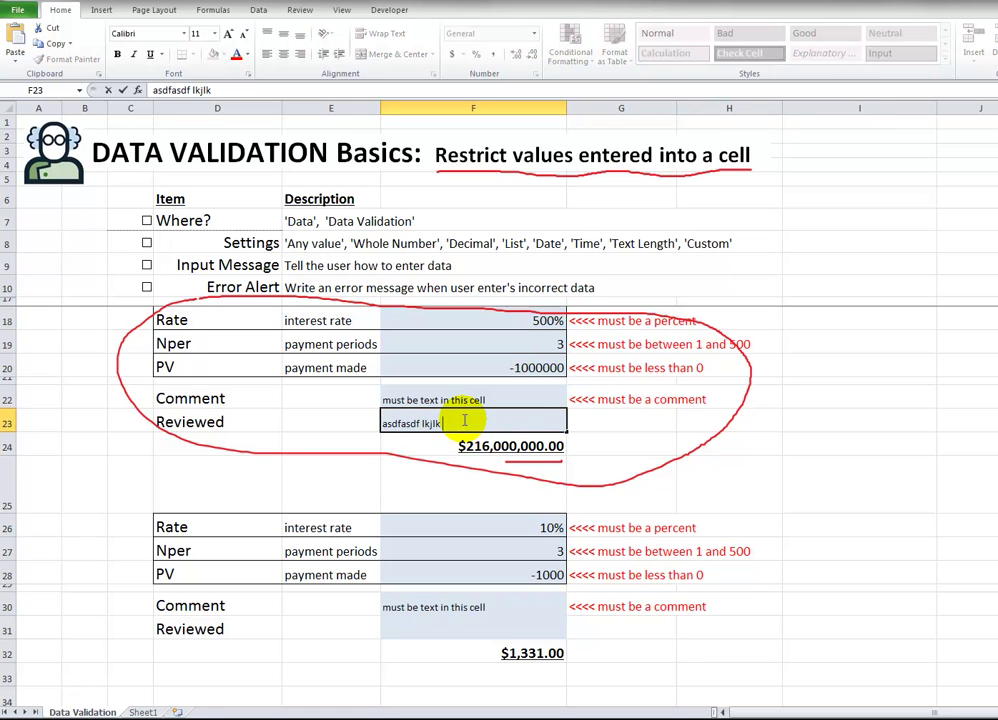
key("Return")
Replace the entry in the first table's Reviewed cell F23 with 40000.
left_click(463, 420)
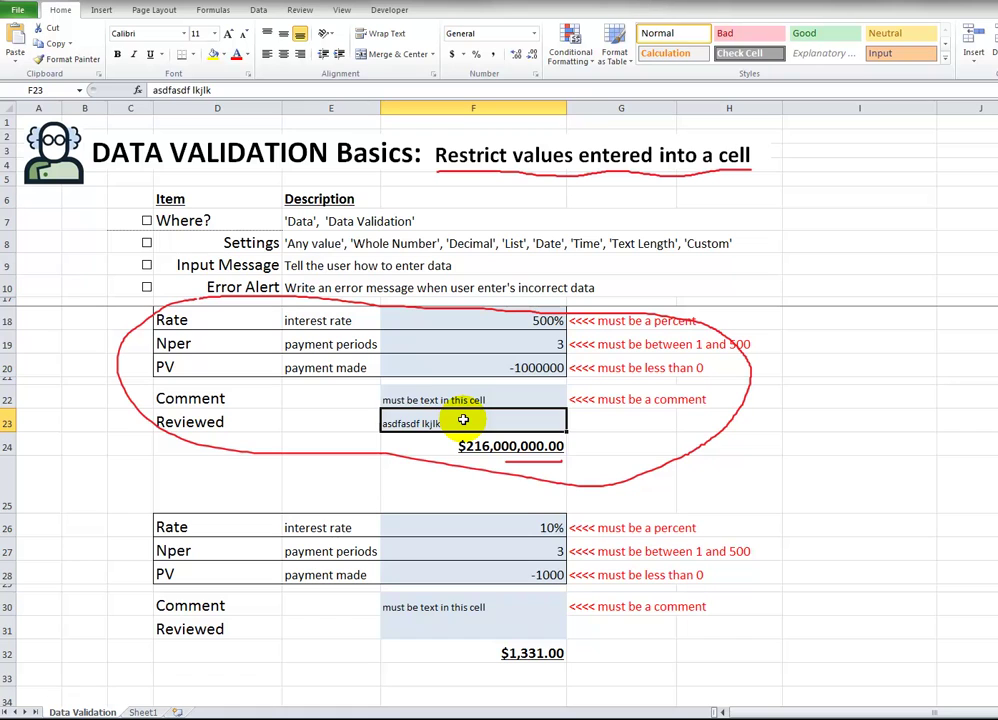
type("40000")
key("Return")
left_click(463, 420)
key("Return")
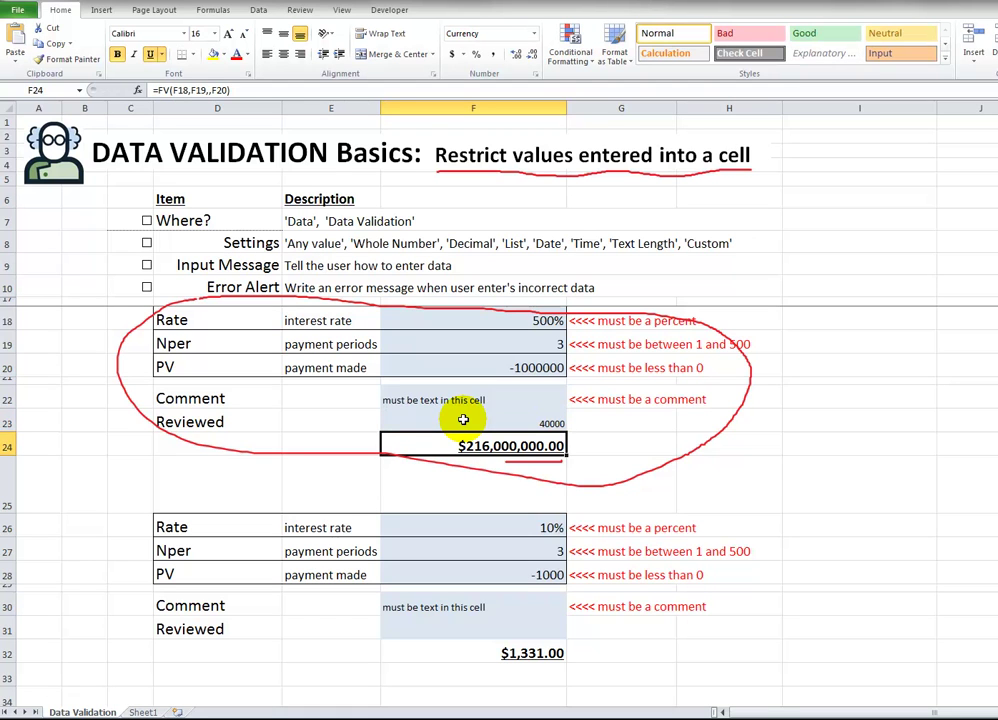
Enter "test" as the payment periods in F19 and check its effect on the formula in F24.
left_click(550, 343)
type("test")
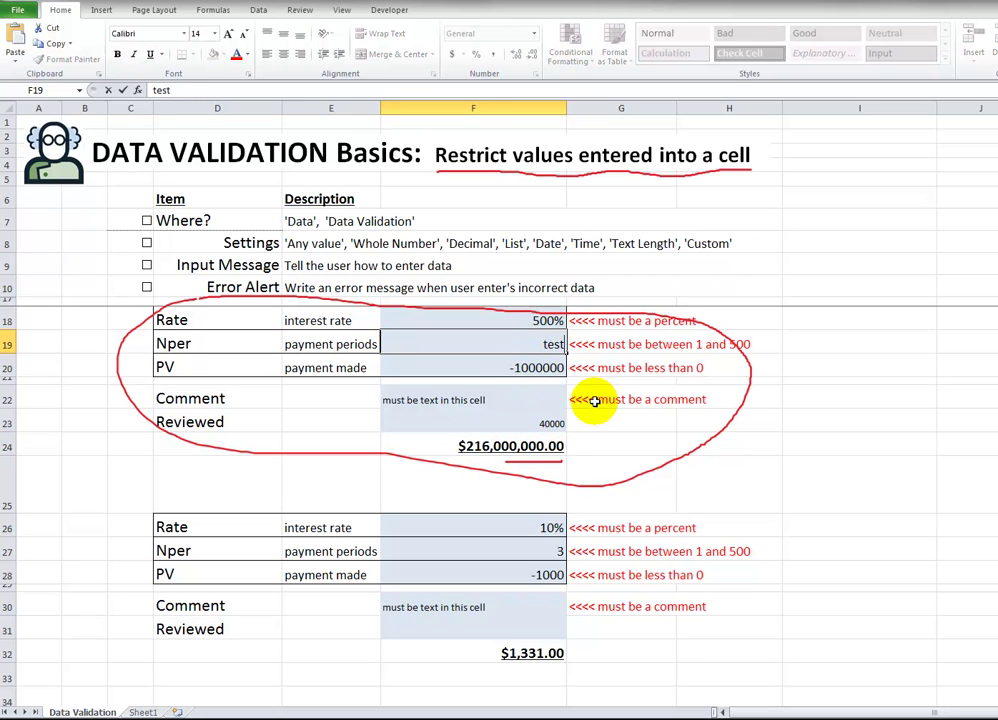
key("Return")
left_click(503, 444)
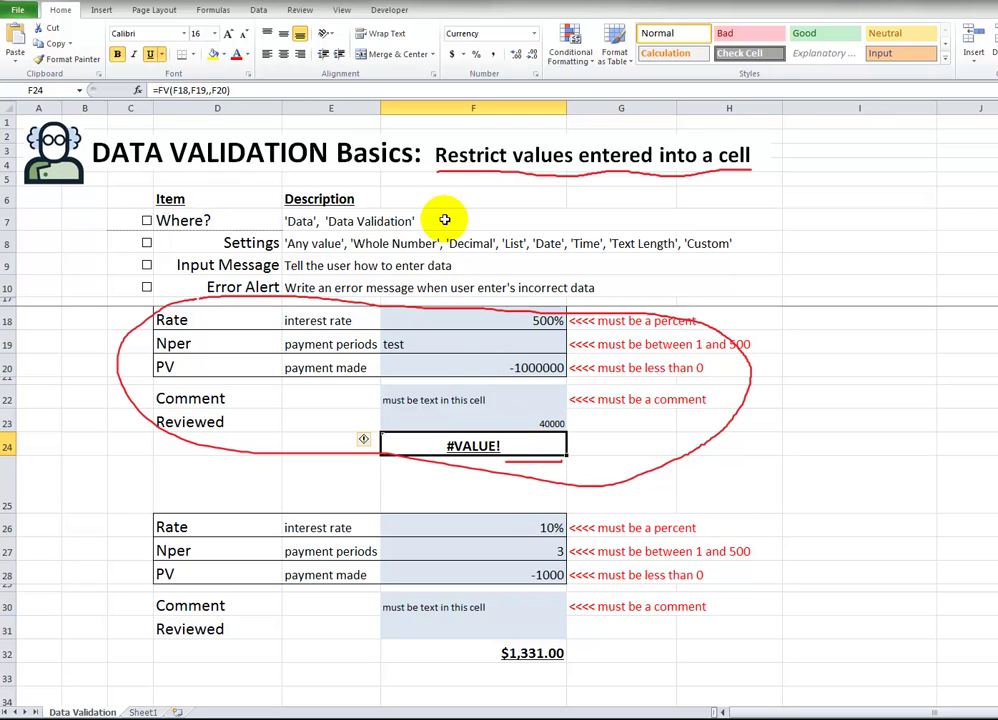
Review the second table's Rate, Nper, PV, Comment and Reviewed input cells, ending with F31 selected.
left_click(528, 530)
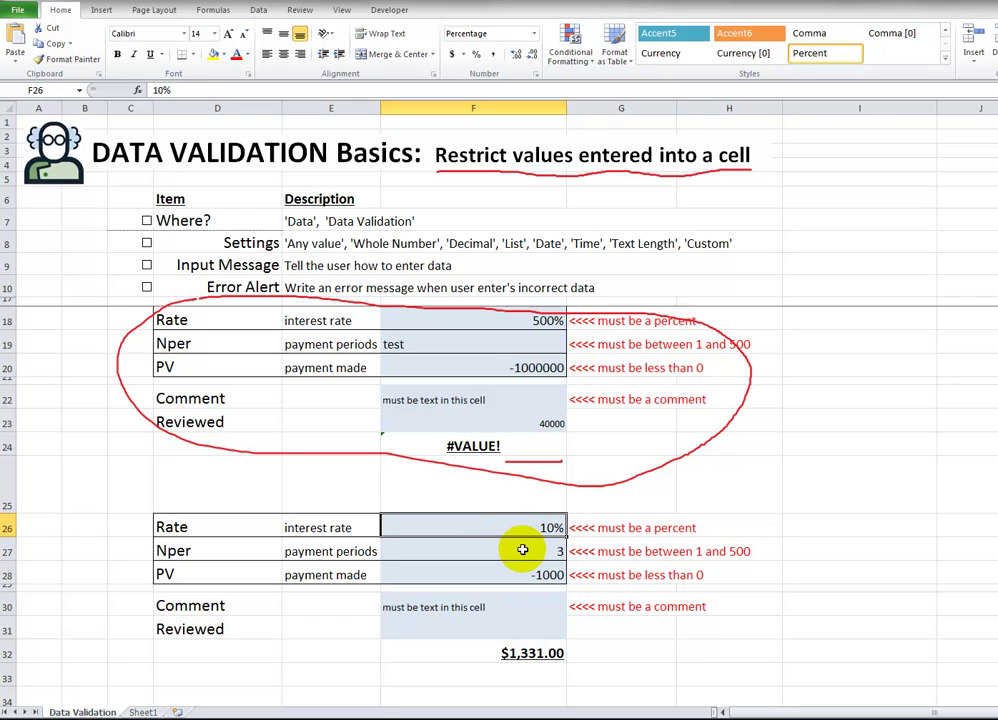
left_click(524, 551)
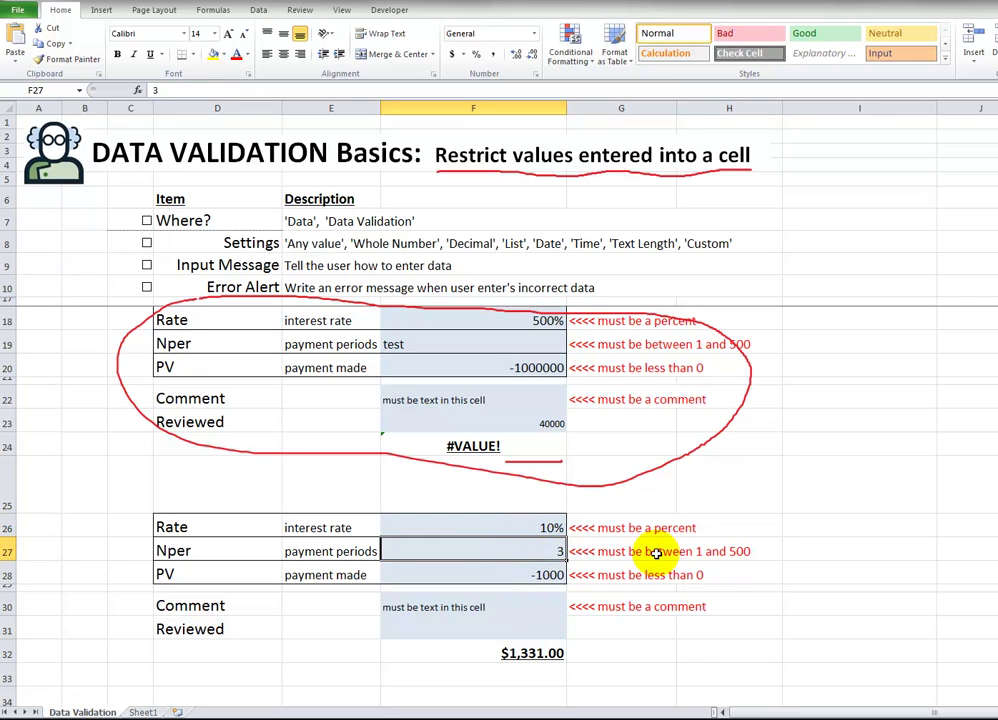
left_click(545, 580)
left_click(454, 606)
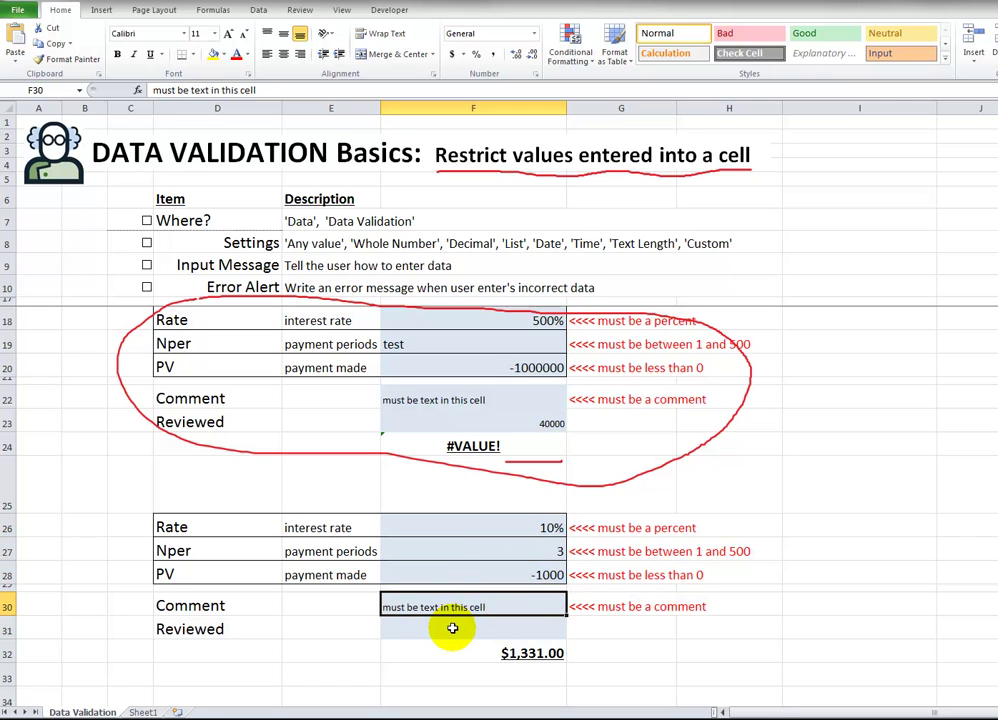
left_click(451, 629)
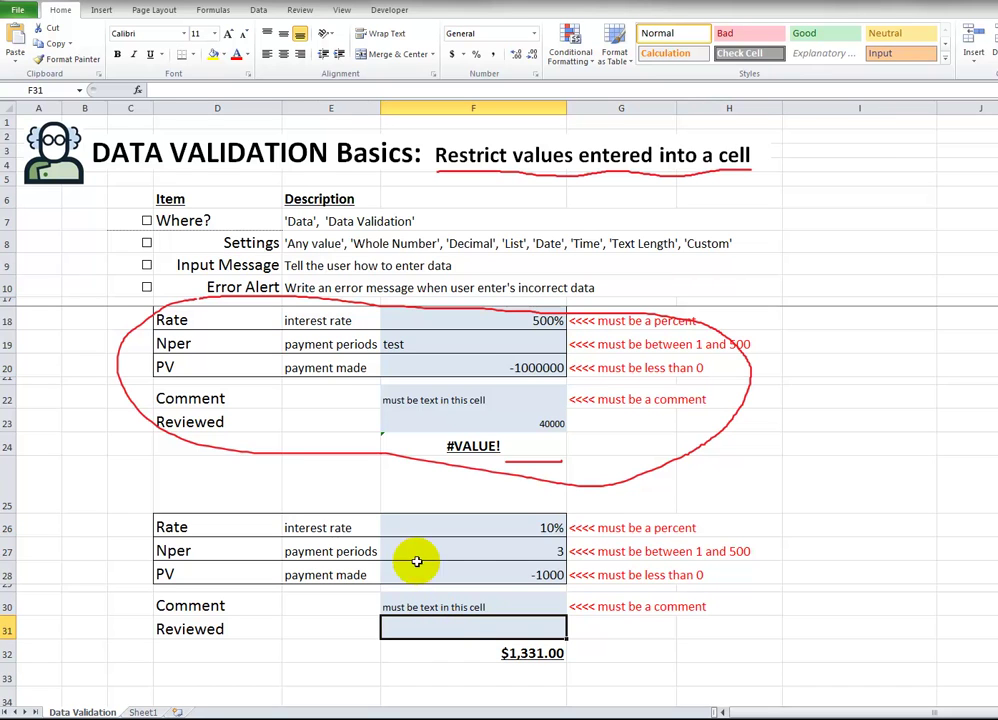
Tick the Where? checklist item and open the Data Validation settings for the second table's Reviewed cell F31.
left_click(147, 221)
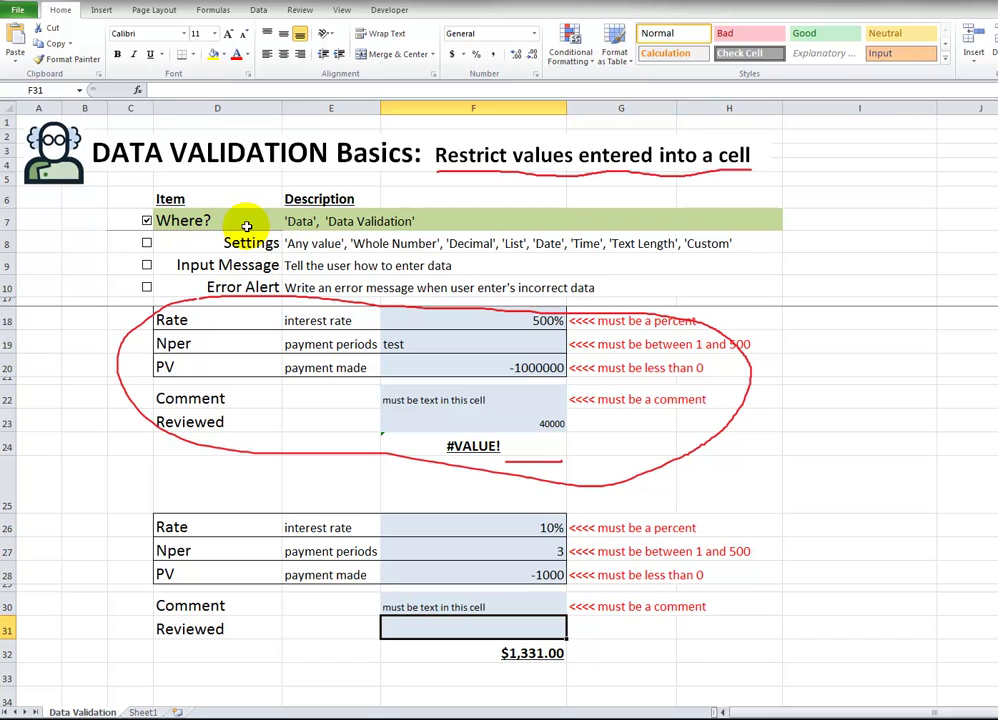
left_click(259, 11)
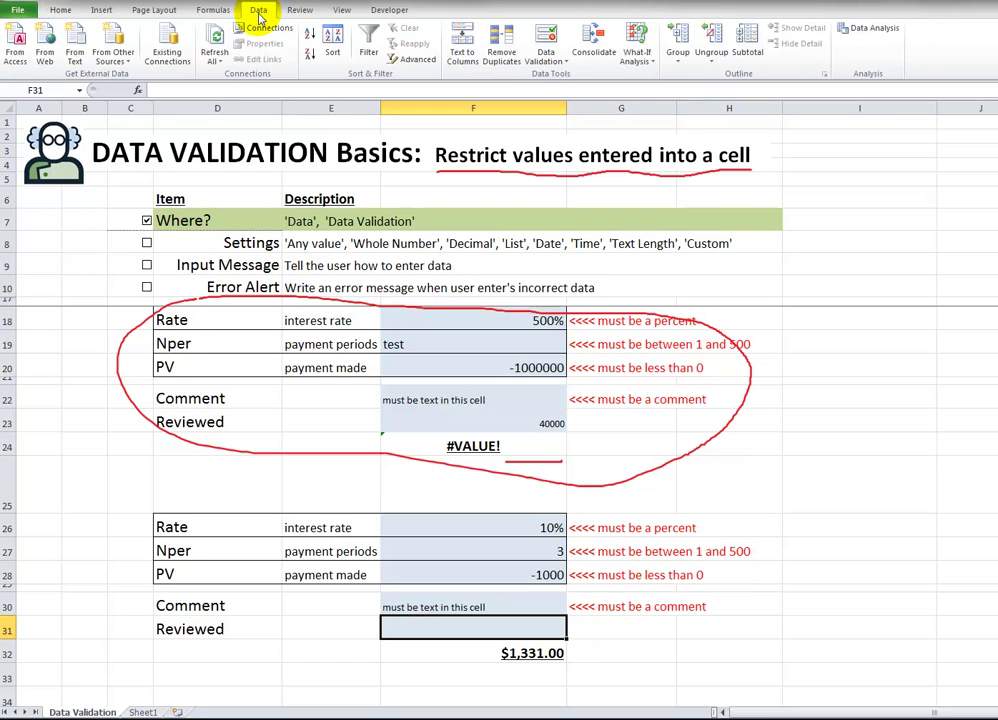
left_click(545, 62)
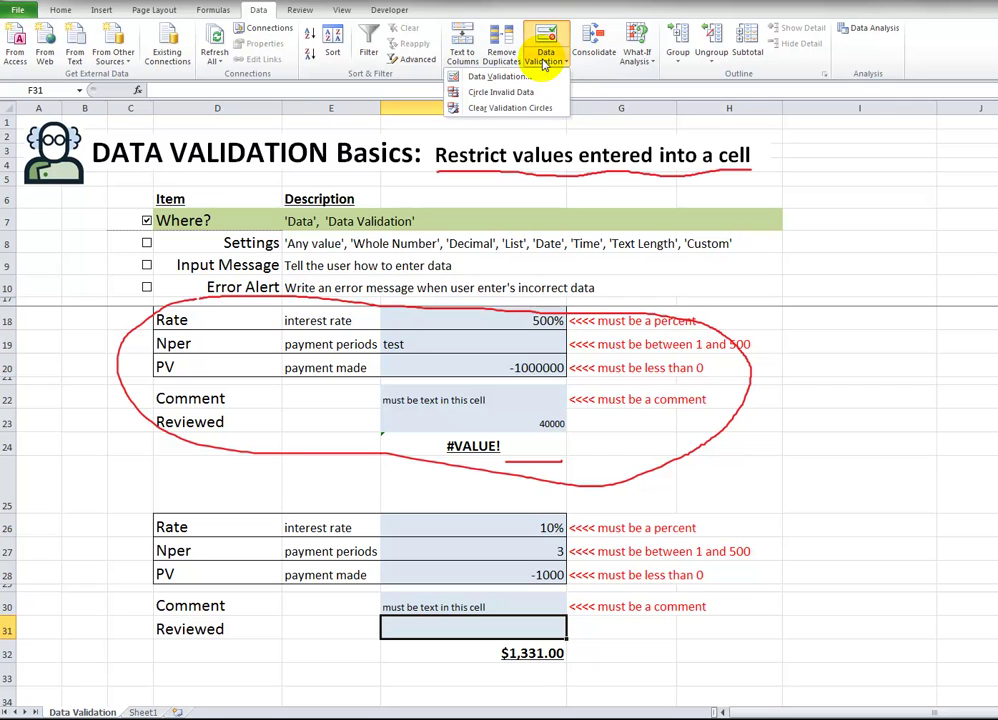
left_click(496, 77)
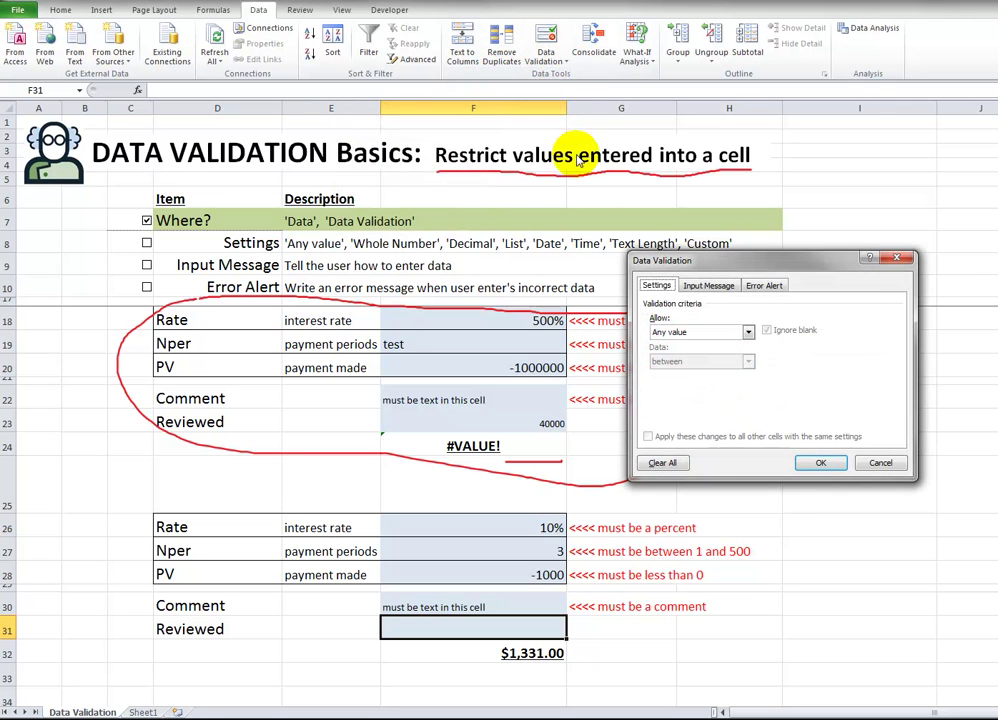
left_click_drag(692, 269, 683, 293)
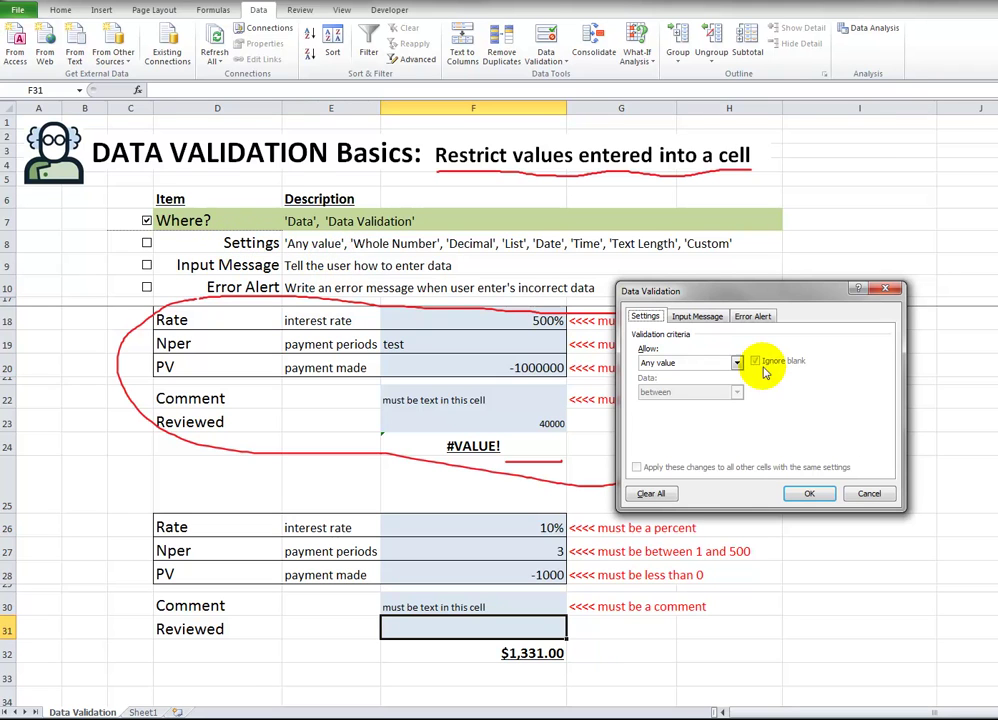
Try the Any value, Whole number and Decimal criteria for the Reviewed cell F31.
left_click(737, 363)
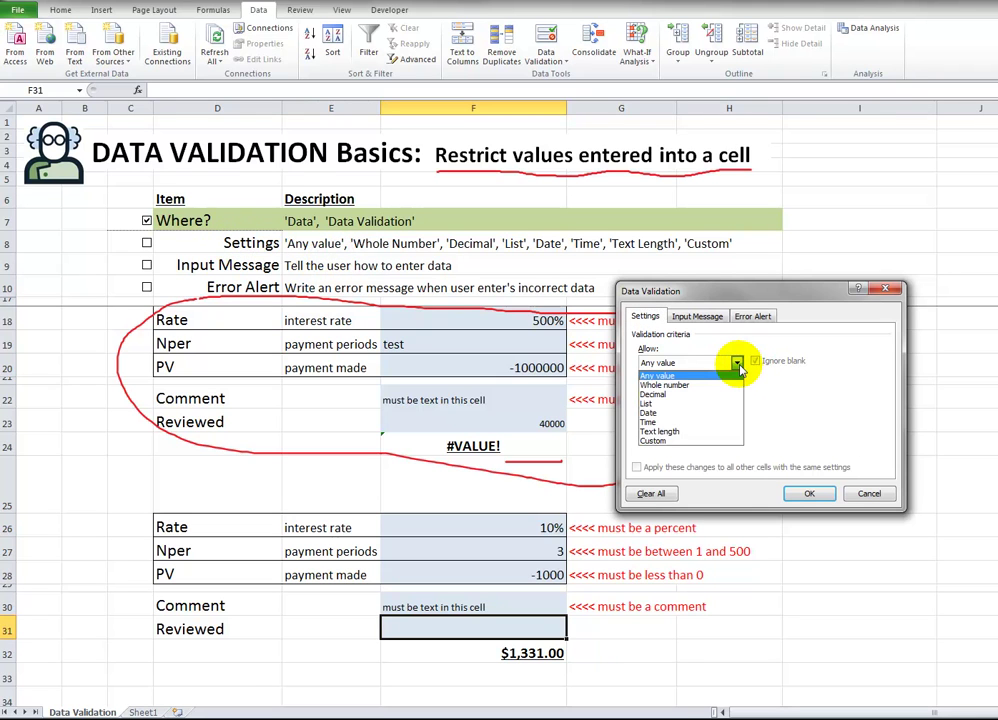
left_click(736, 376)
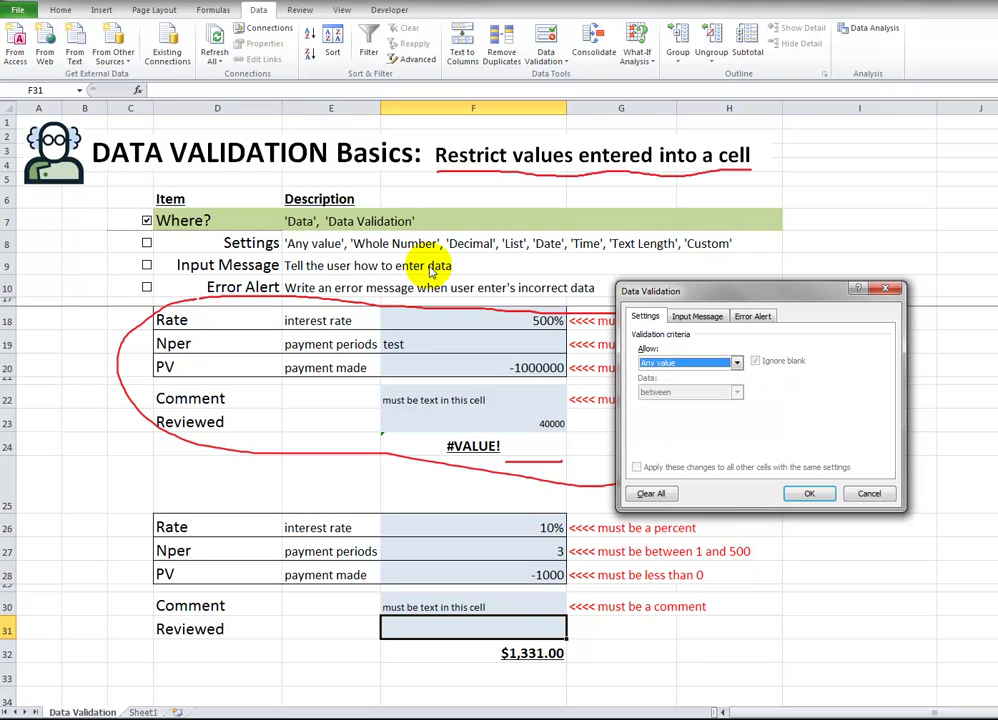
left_click(737, 363)
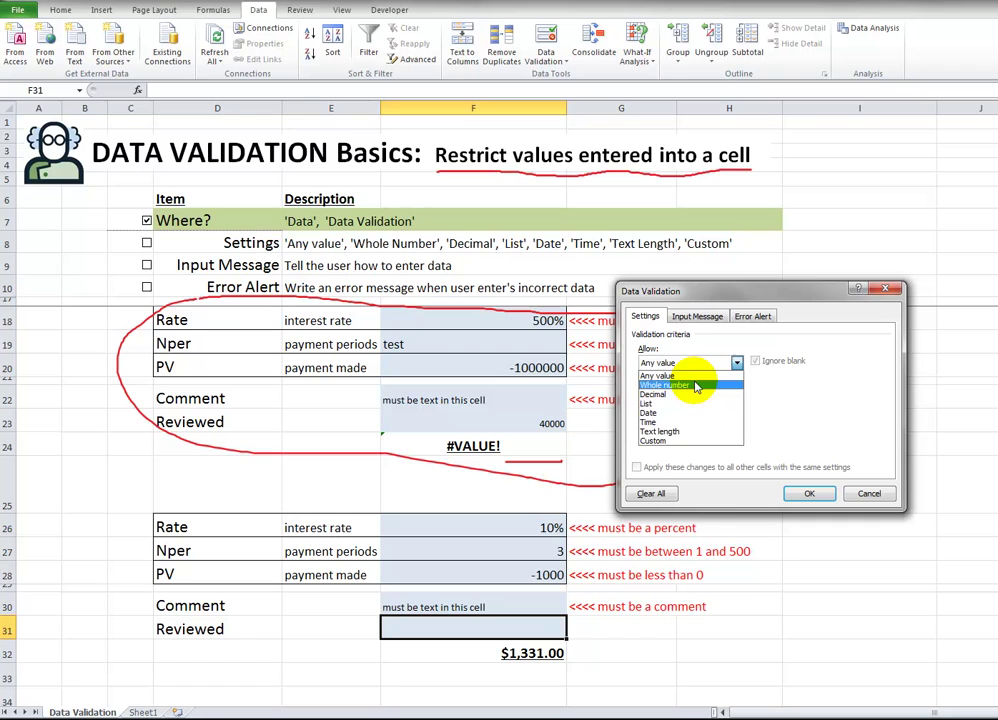
left_click(690, 385)
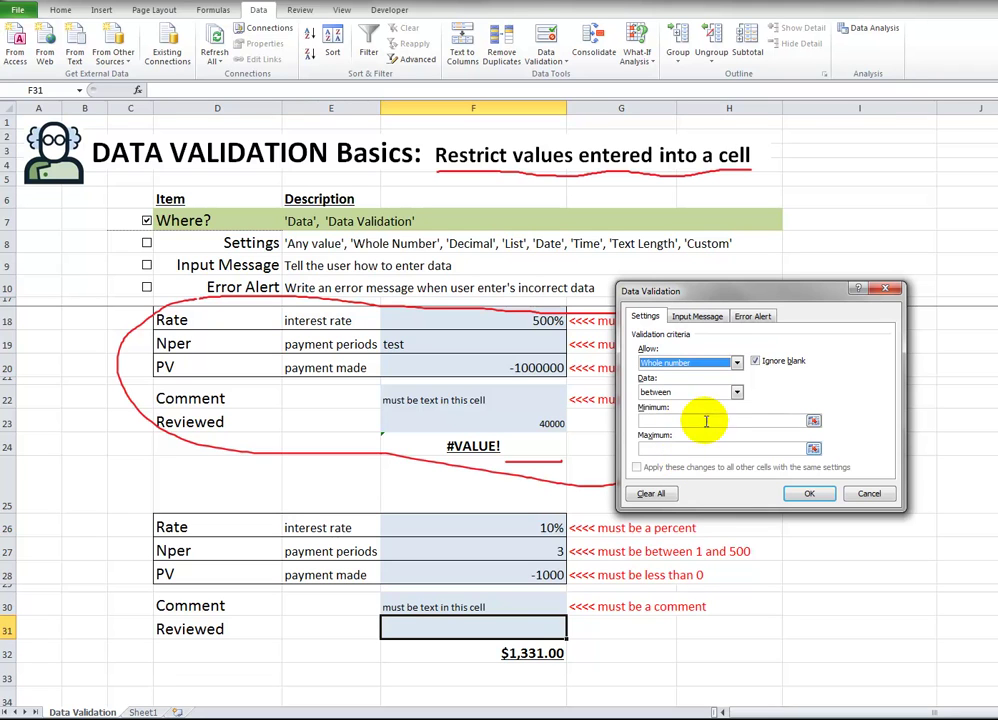
left_click(737, 362)
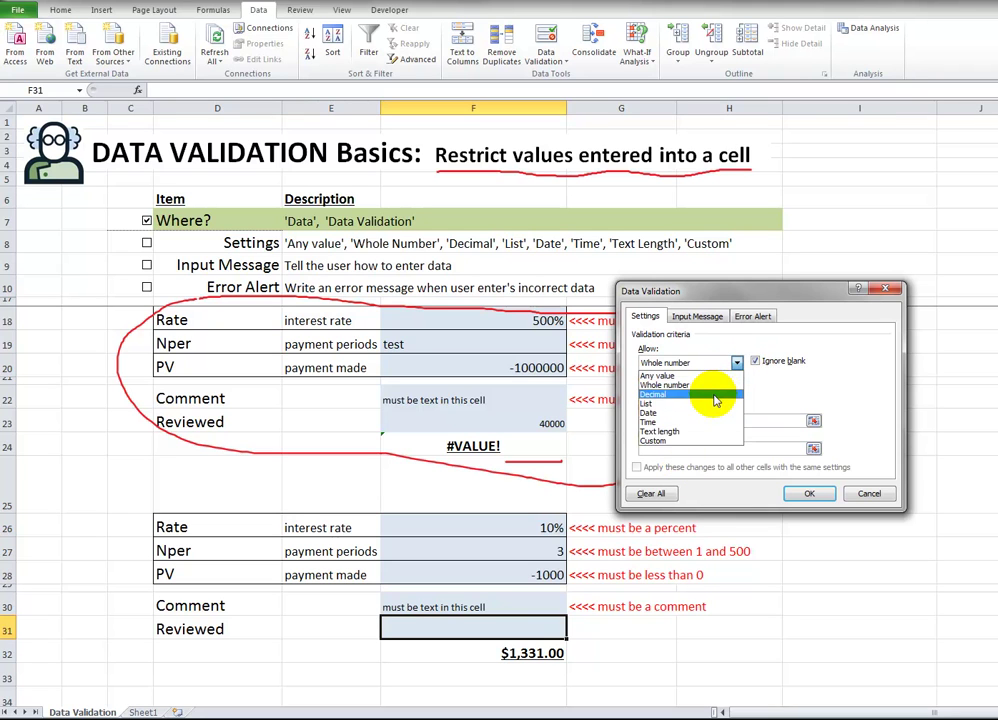
left_click(716, 396)
Restrict the Reviewed cell F31 to a validation list with the source Yes,No.
left_click(737, 362)
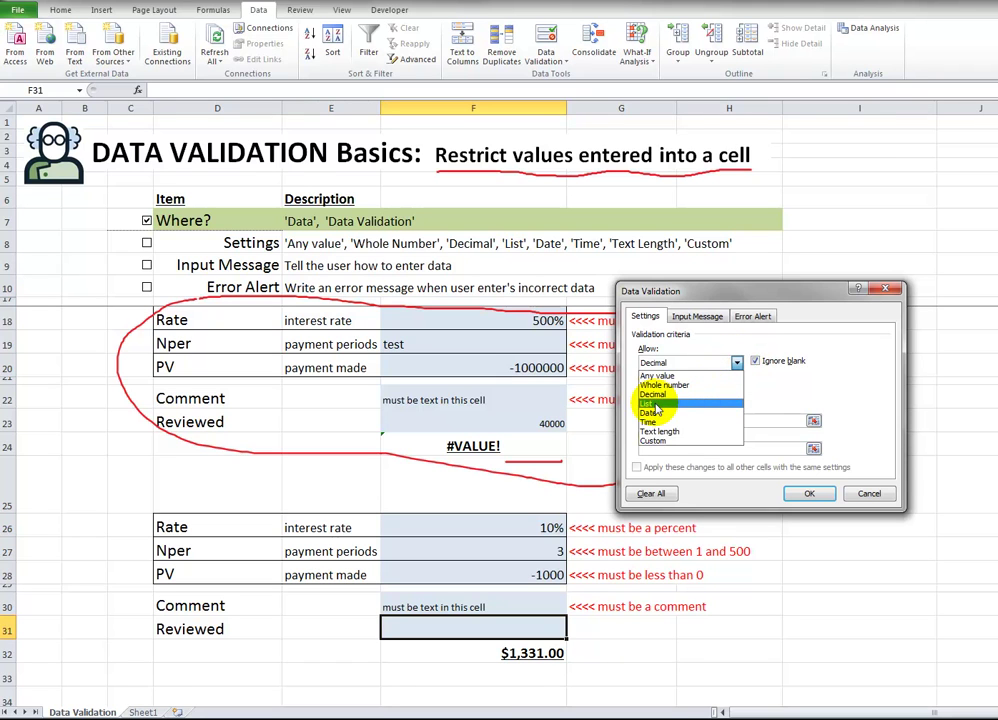
left_click(710, 404)
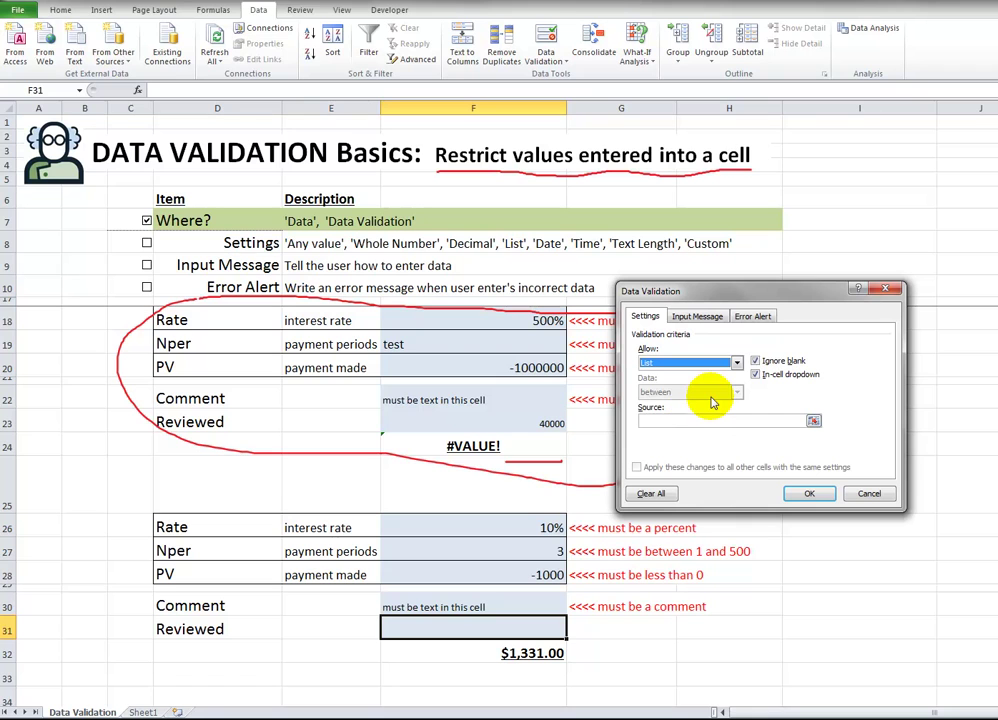
left_click(737, 363)
left_click(700, 403)
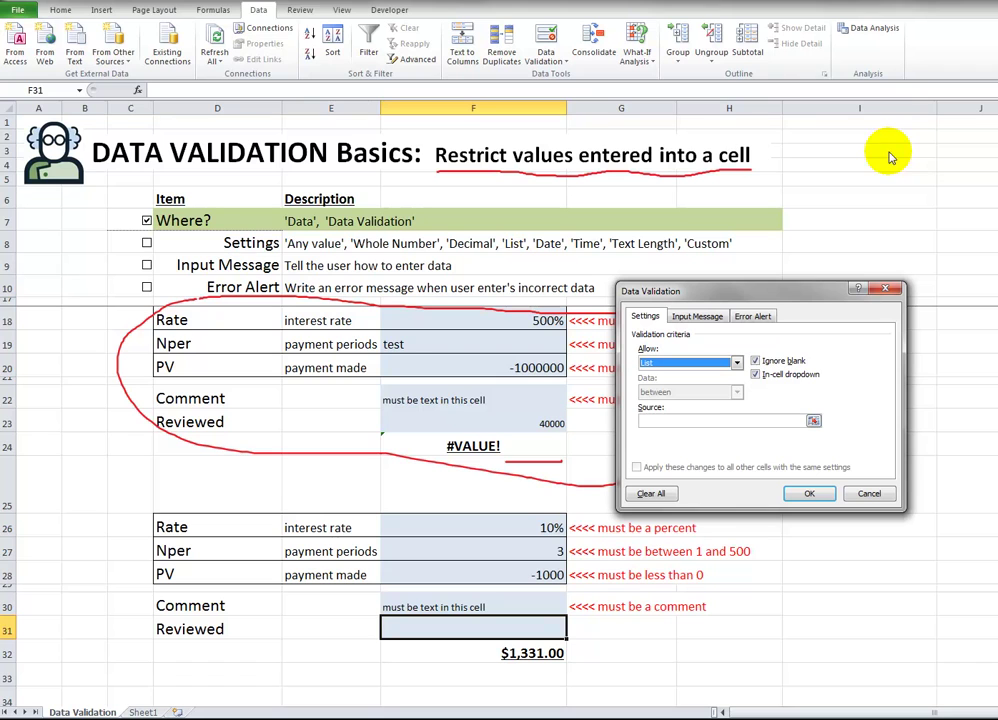
left_click(688, 420)
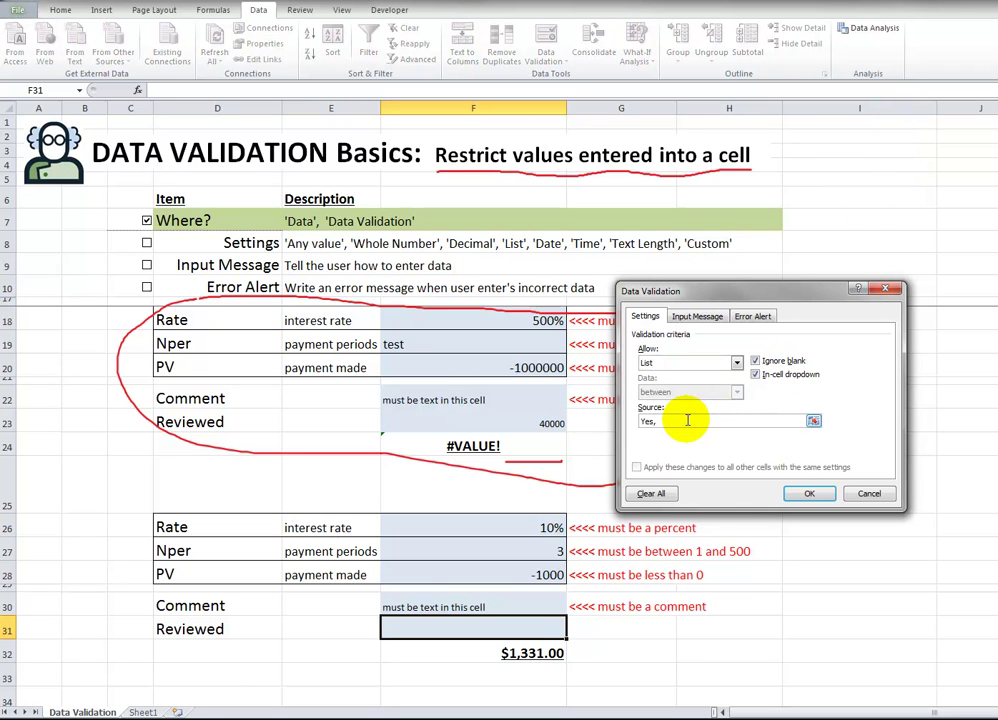
type("Yes,")
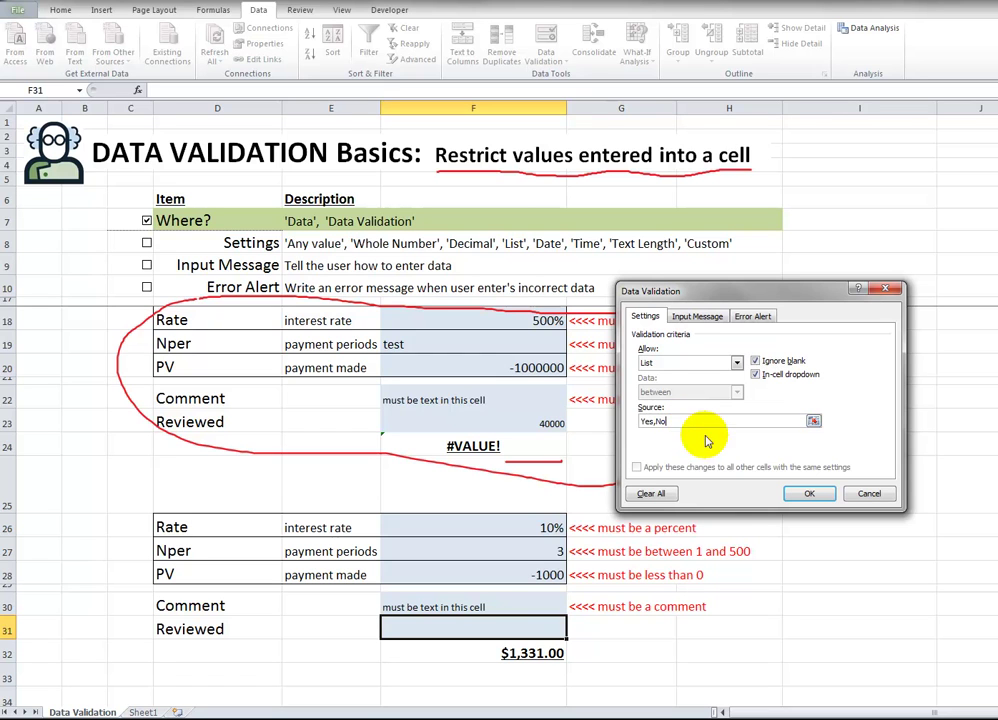
left_click(806, 495)
Choose Yes from the in-cell list of the Reviewed cell F31.
left_click(574, 634)
left_click(574, 634)
left_click(573, 636)
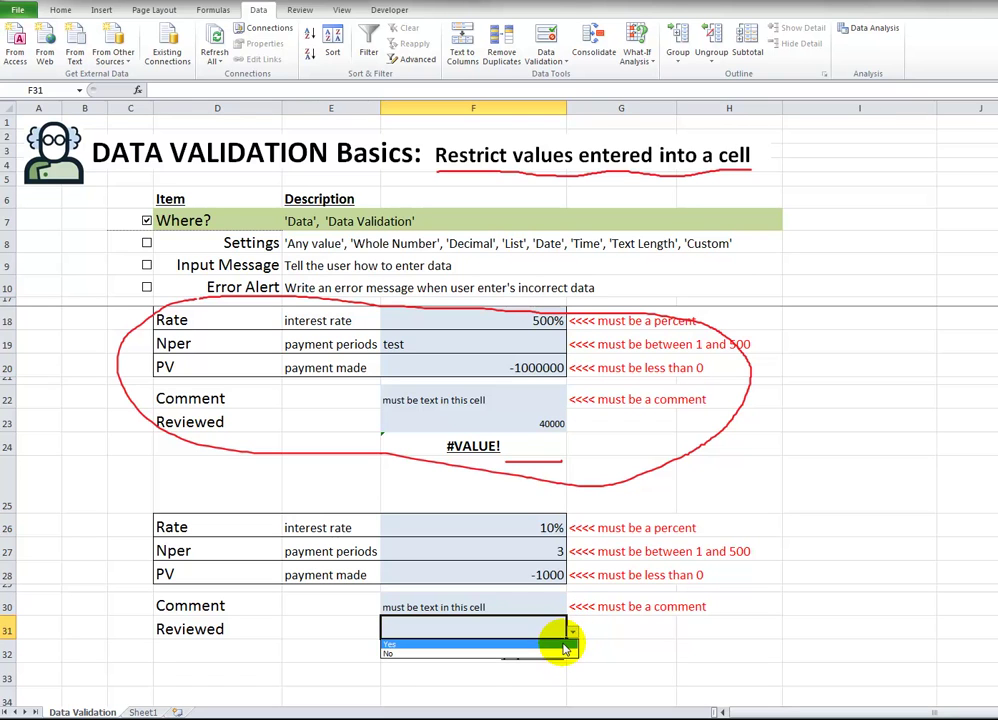
left_click(564, 645)
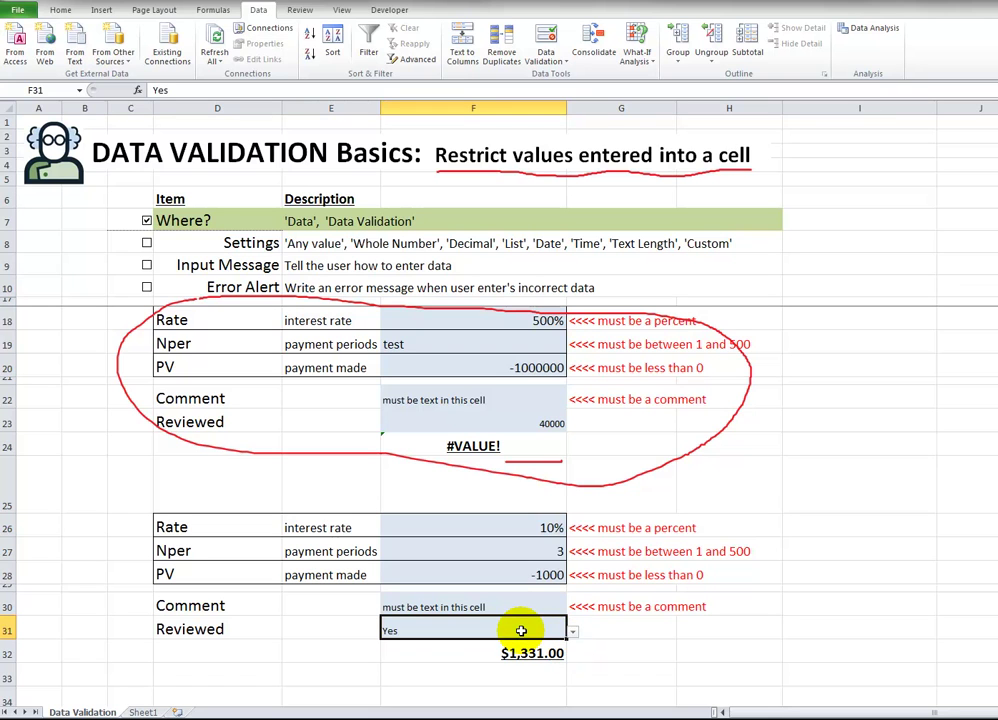
Try to enter 400 in the Reviewed cell F31 and cancel the entry.
type("400")
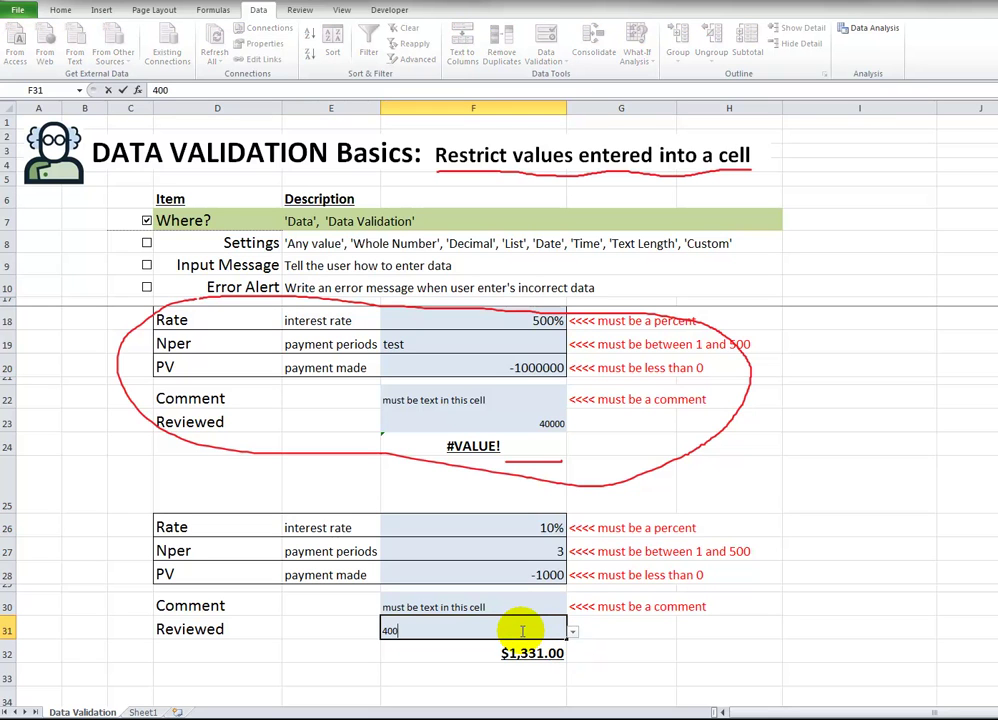
key("Return")
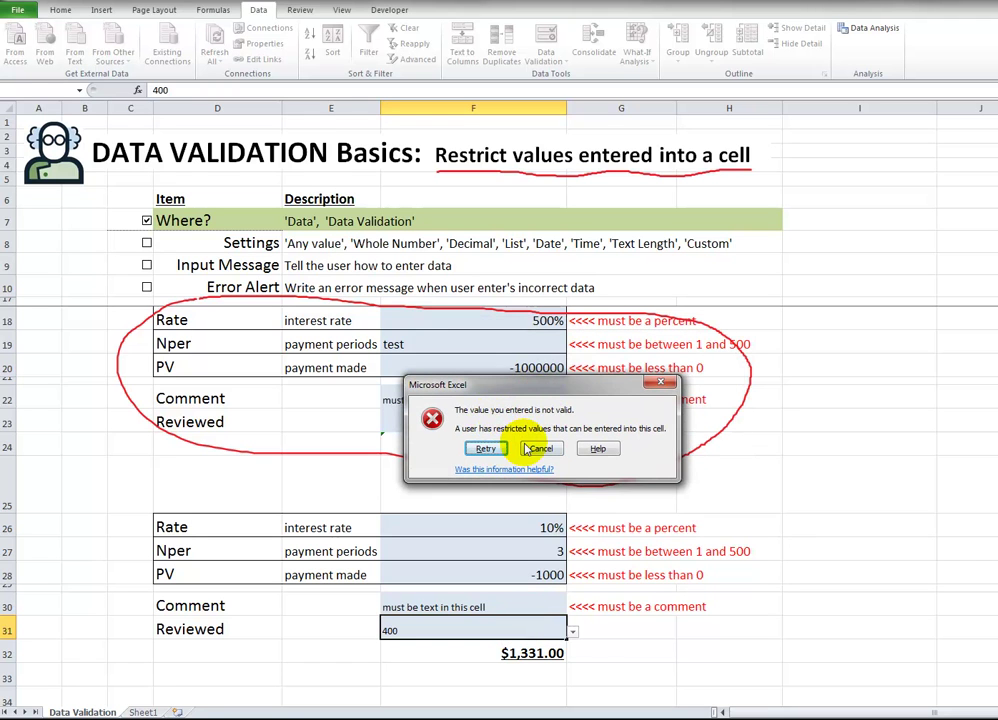
left_click(538, 448)
Switch the Reviewed cell F31 to No and back to Yes using its in-cell list.
left_click(573, 631)
left_click(560, 653)
left_click(573, 631)
left_click(567, 643)
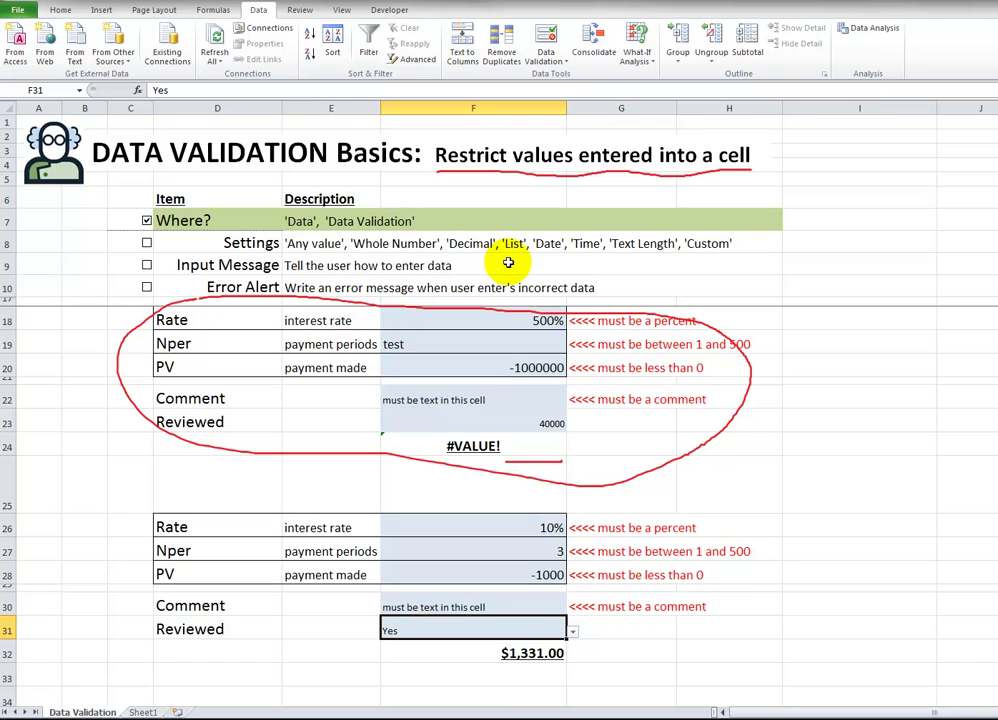
Apply a Custom validation rule with the formula =istext(f30) to the second table's Comment cell F30.
left_click(500, 606)
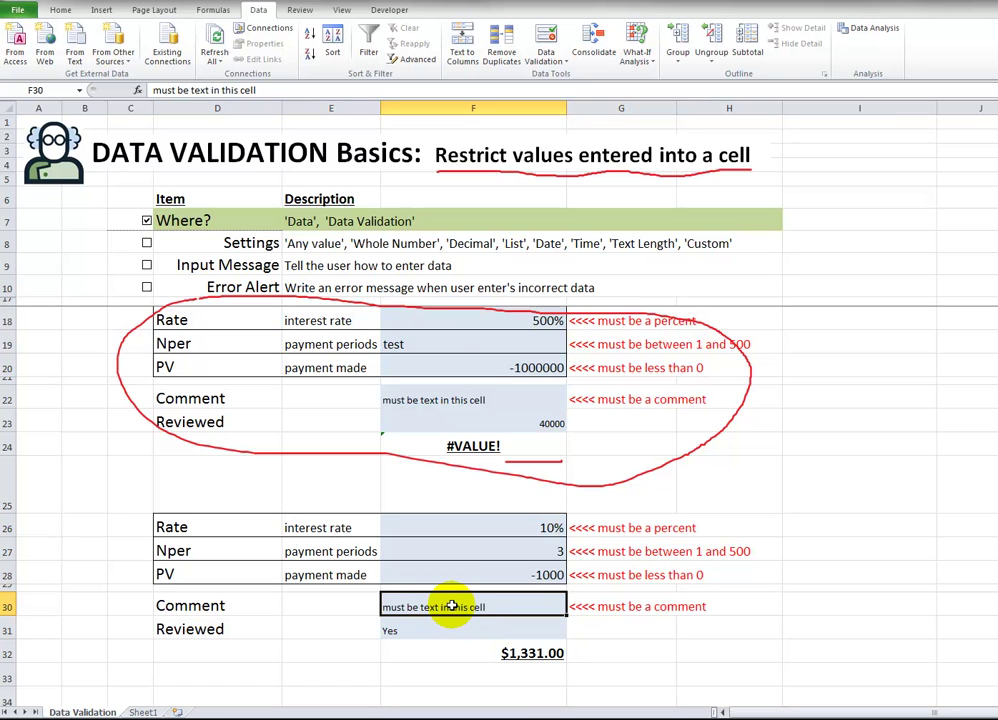
left_click(546, 58)
left_click(530, 77)
left_click_drag(682, 290, 565, 208)
left_click(616, 279)
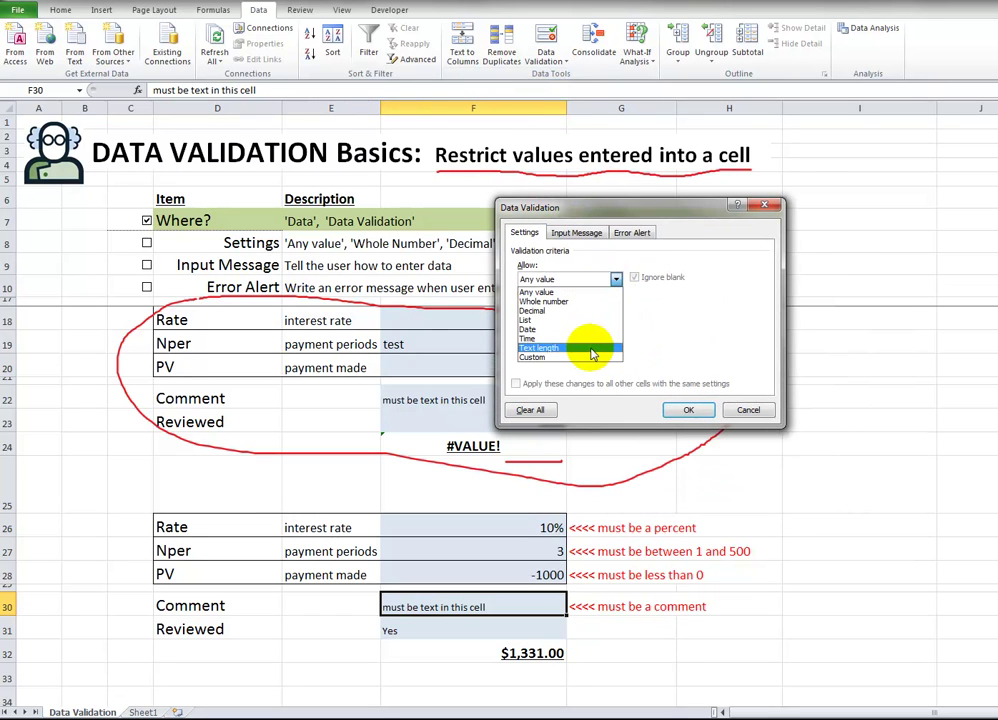
left_click(591, 357)
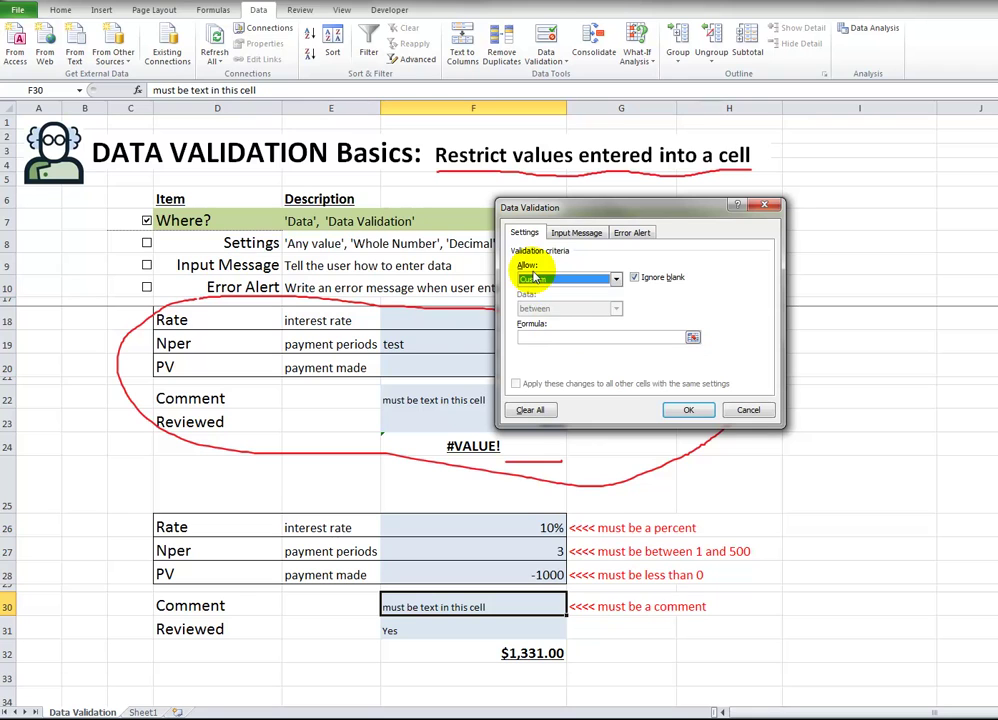
left_click(533, 337)
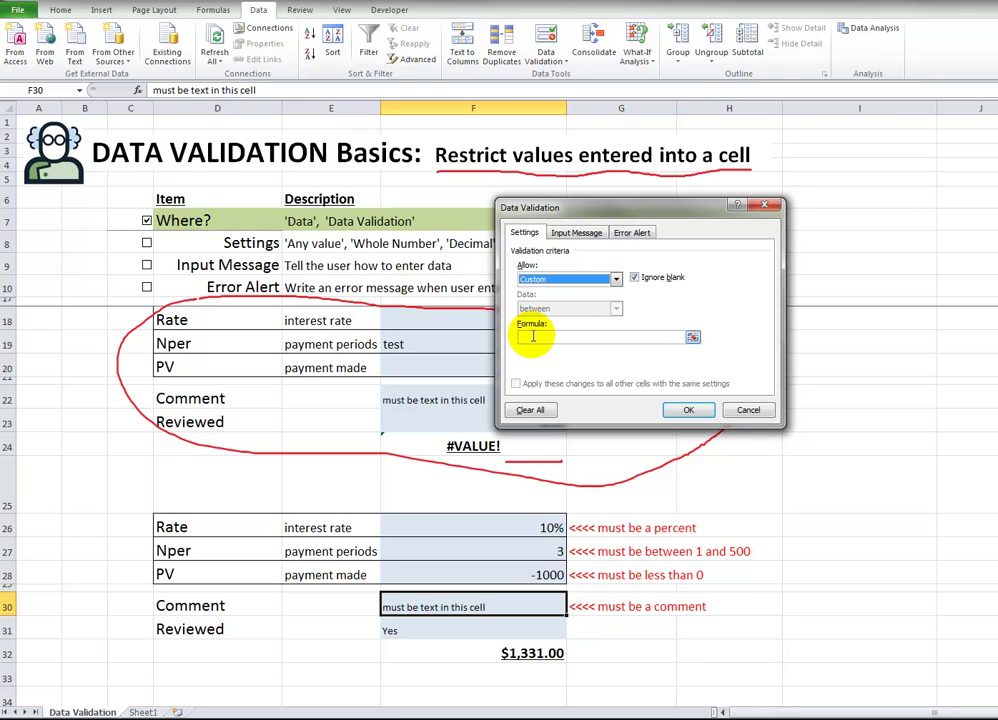
left_click(533, 337)
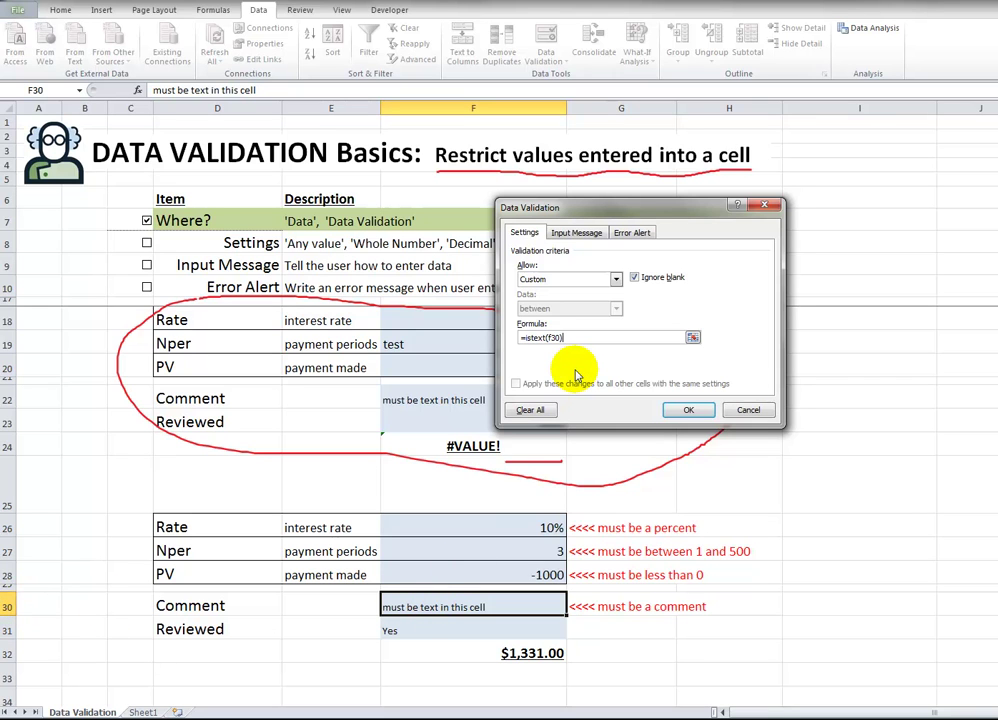
left_click(686, 410)
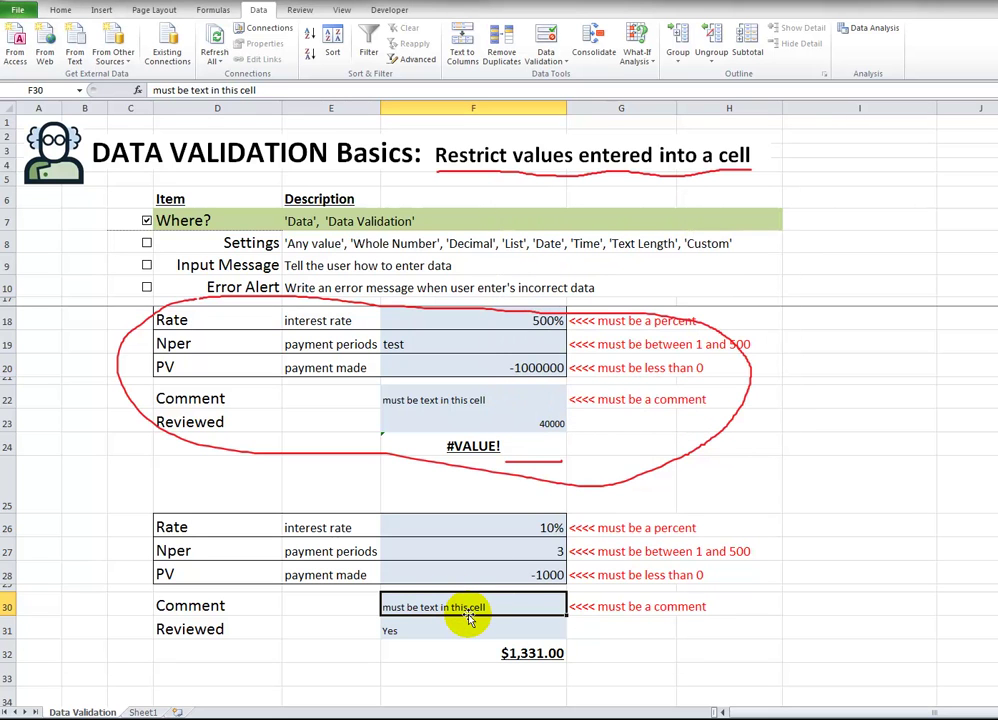
Enter "is this text?" in the Comment cell F30 and test its rule by trying to enter 55.
type("is this text?")
key("Return")
left_click(468, 615)
type("55")
key("Return")
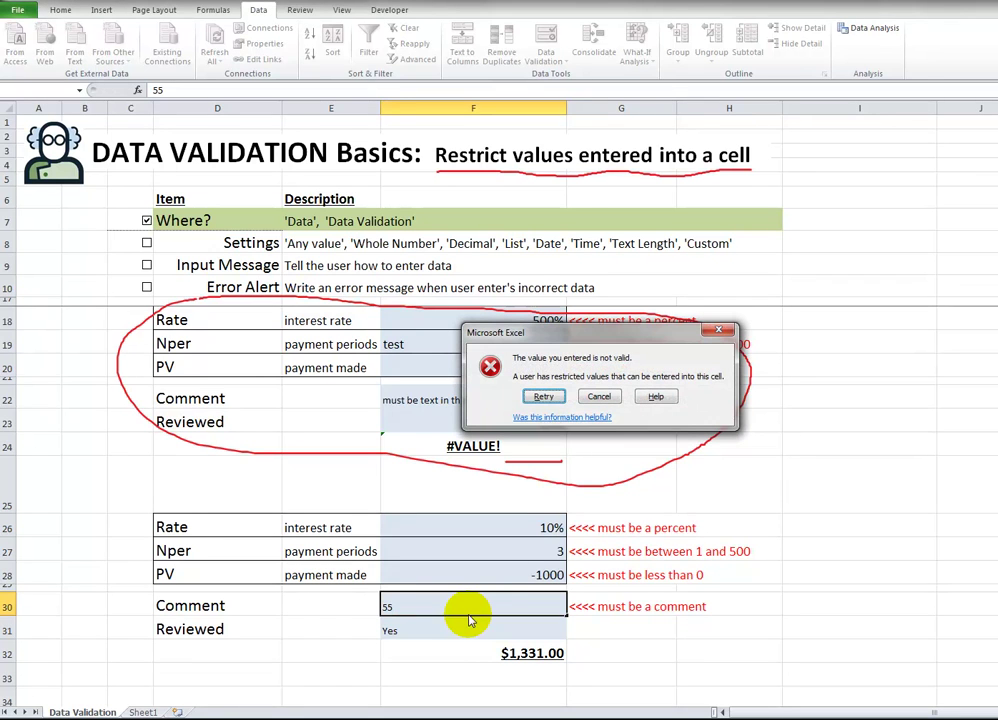
left_click(599, 396)
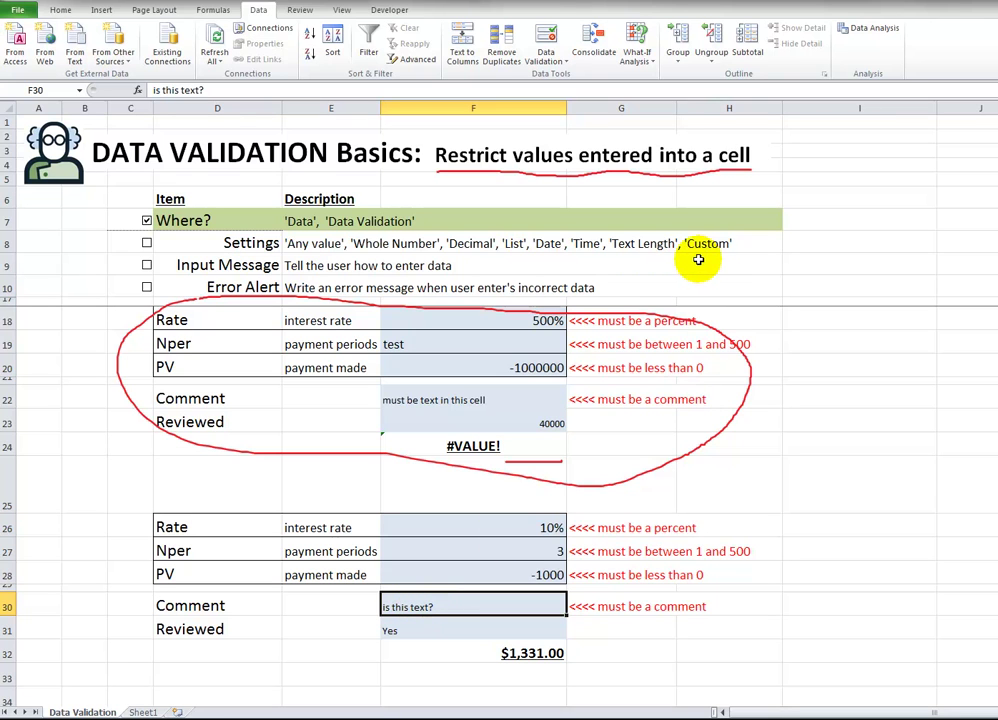
Apply a Whole number, less than validation rule to the second table's PV cell F28, following its "must be less than 0" note.
left_click(482, 570)
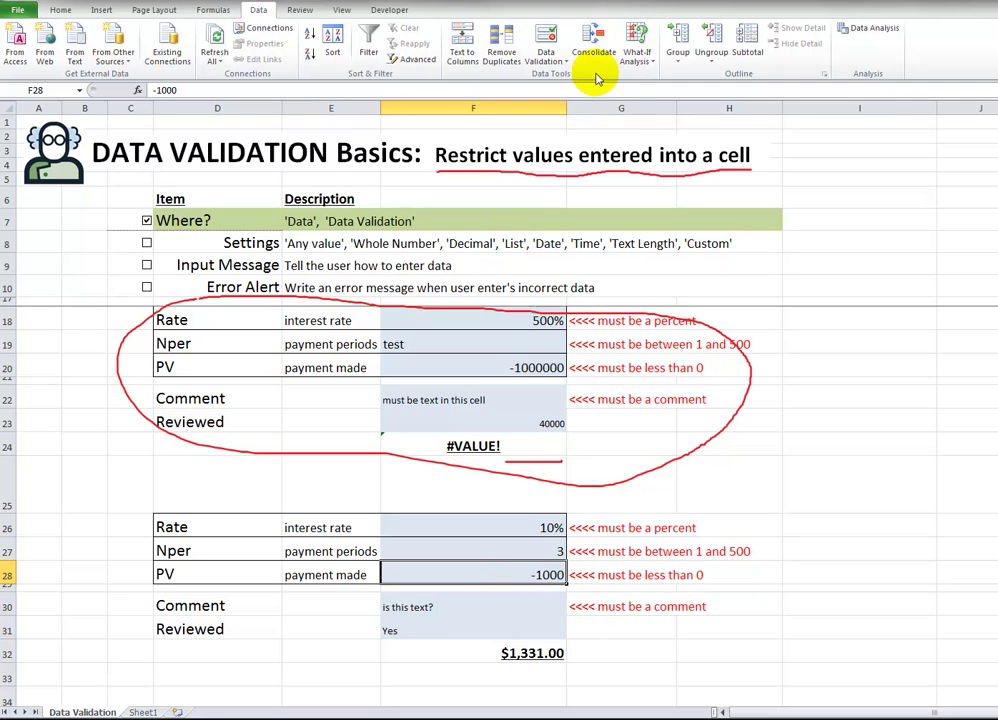
left_click(546, 58)
left_click(540, 75)
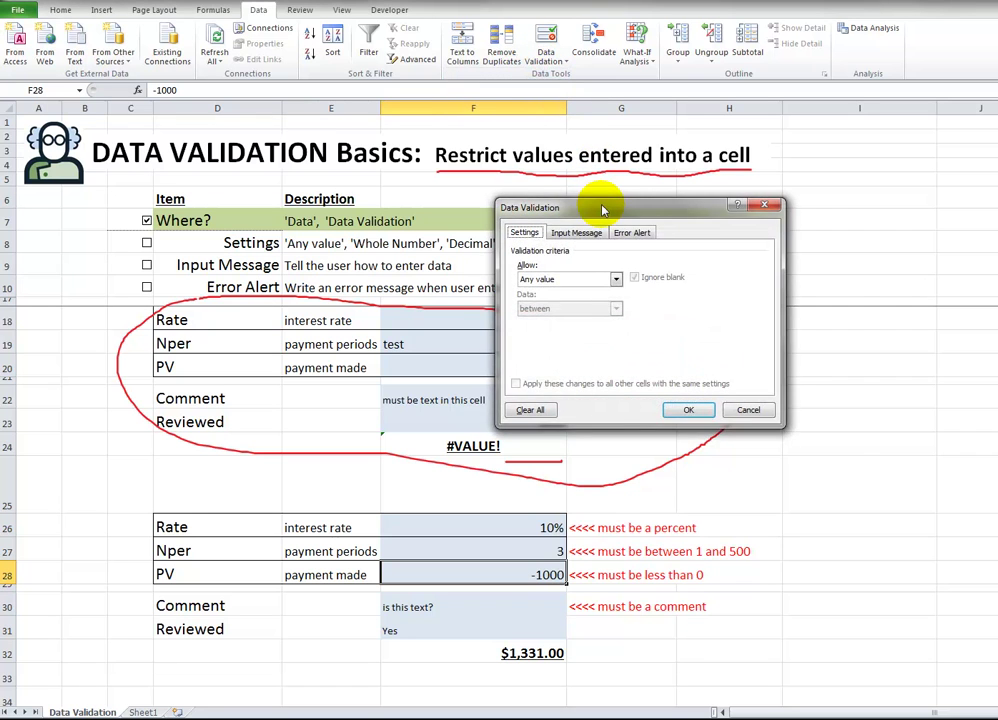
left_click_drag(600, 209, 665, 249)
left_click(683, 321)
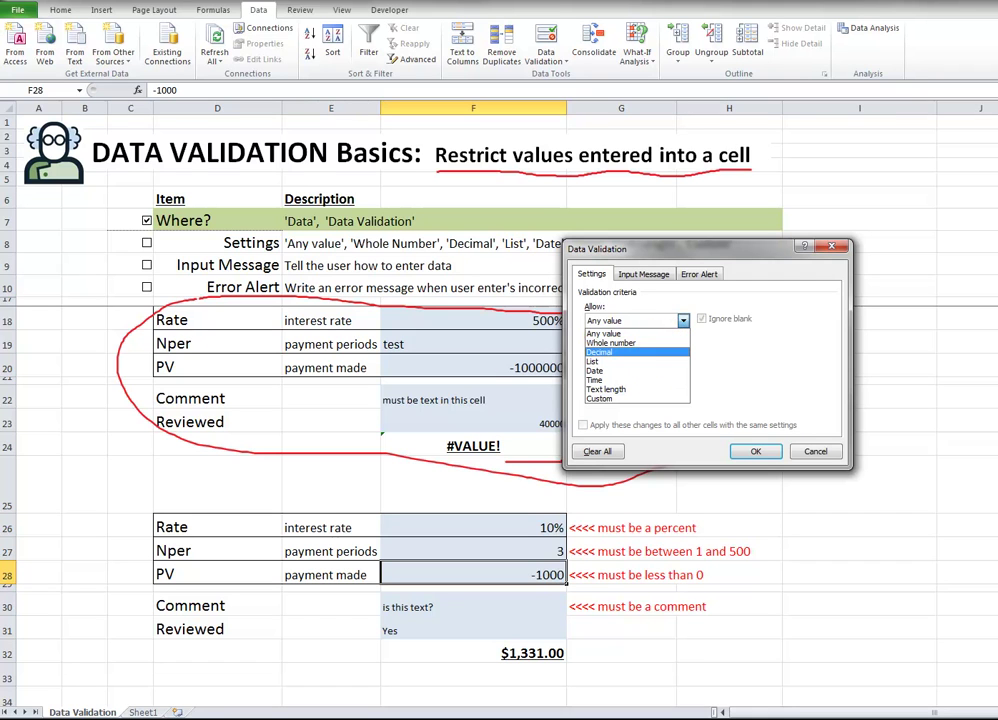
key("Escape")
left_click(683, 321)
left_click(665, 343)
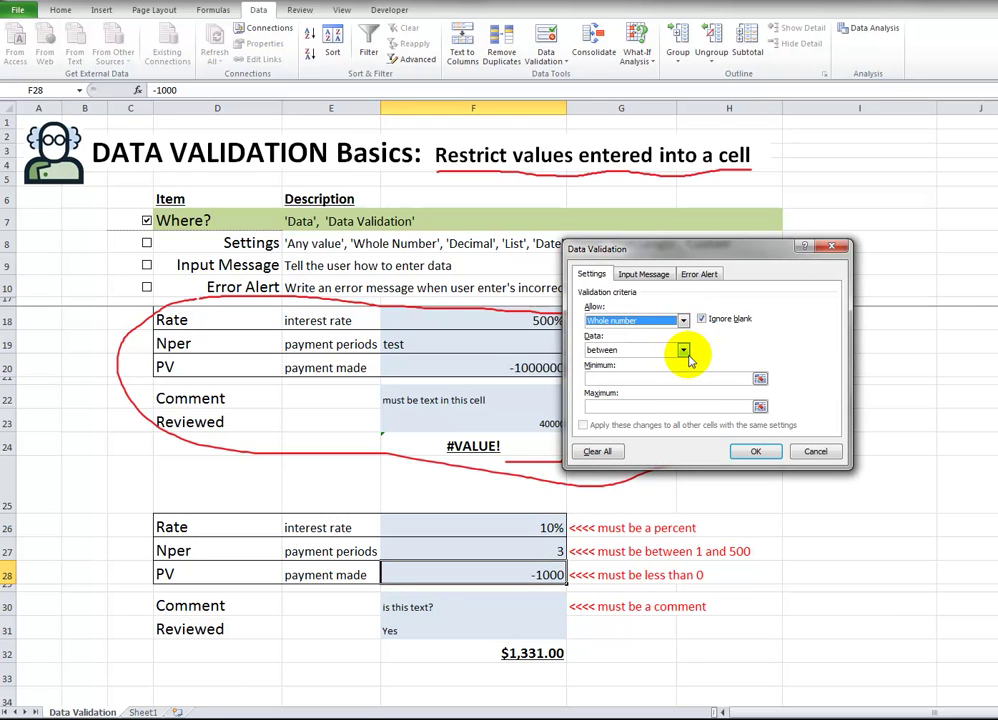
left_click(683, 351)
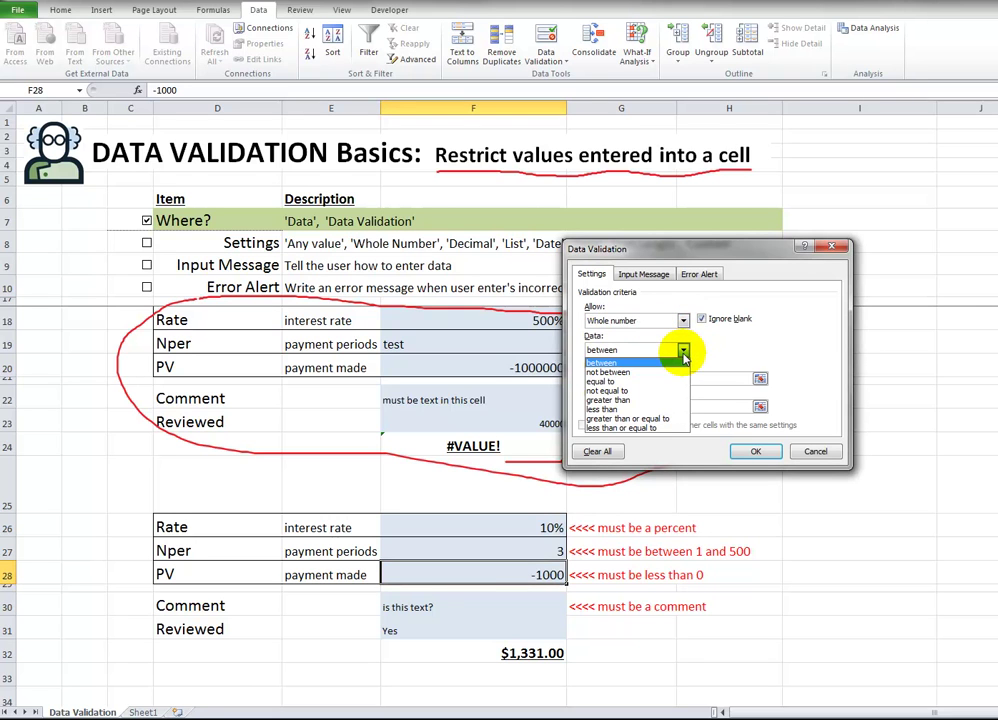
left_click(648, 409)
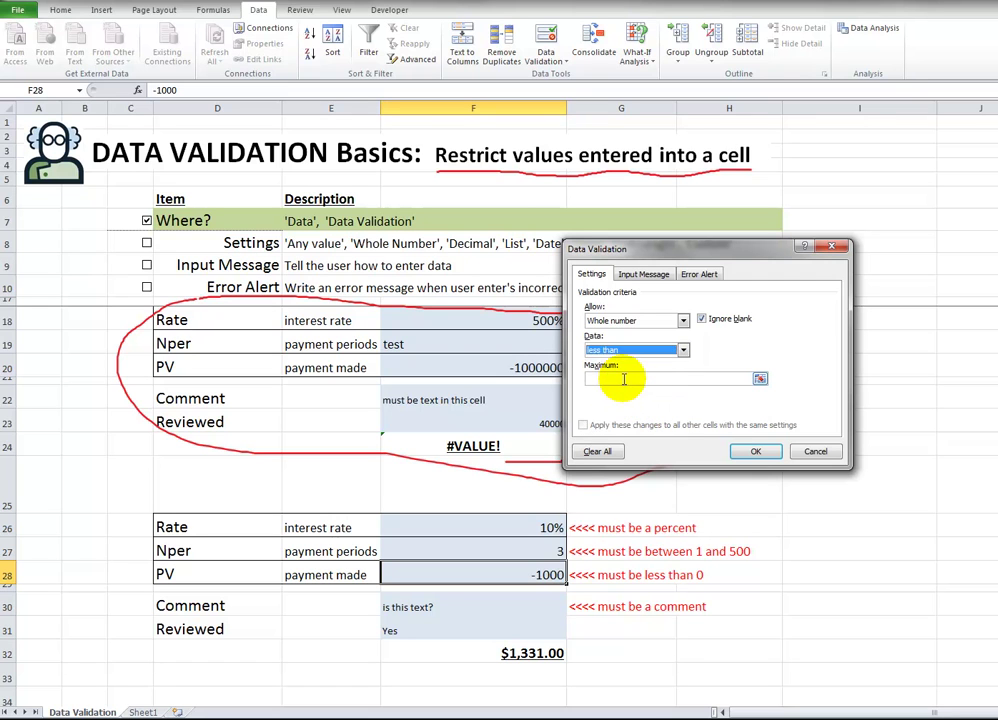
left_click(629, 379)
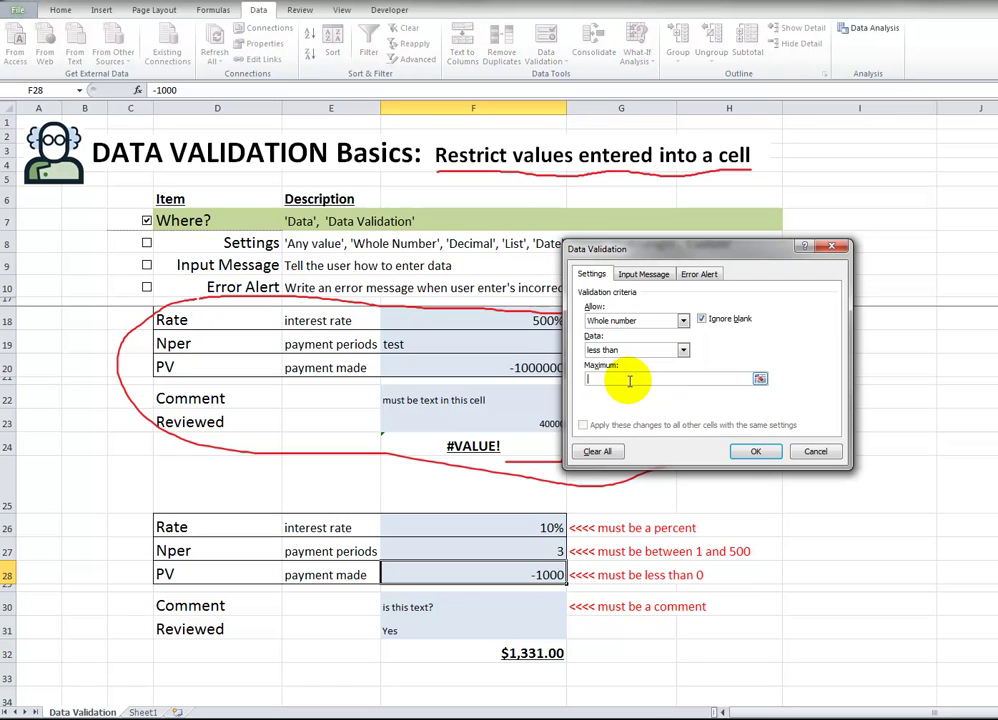
left_click(748, 453)
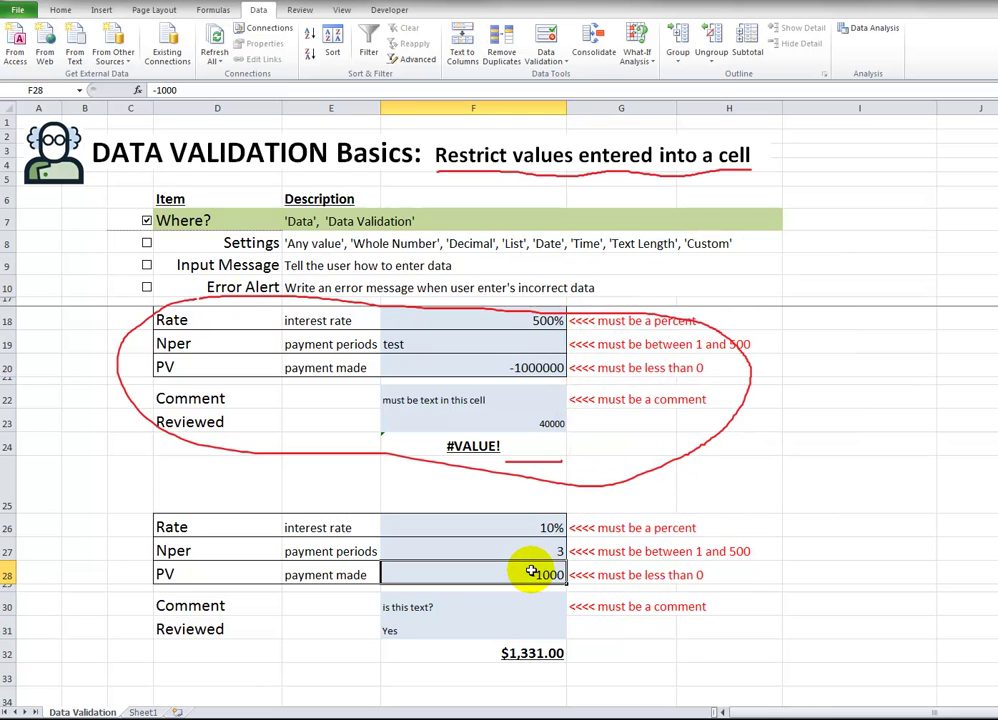
Enter -500 in the PV cell F28 and test its rule by trying to enter 100.
type("-5")
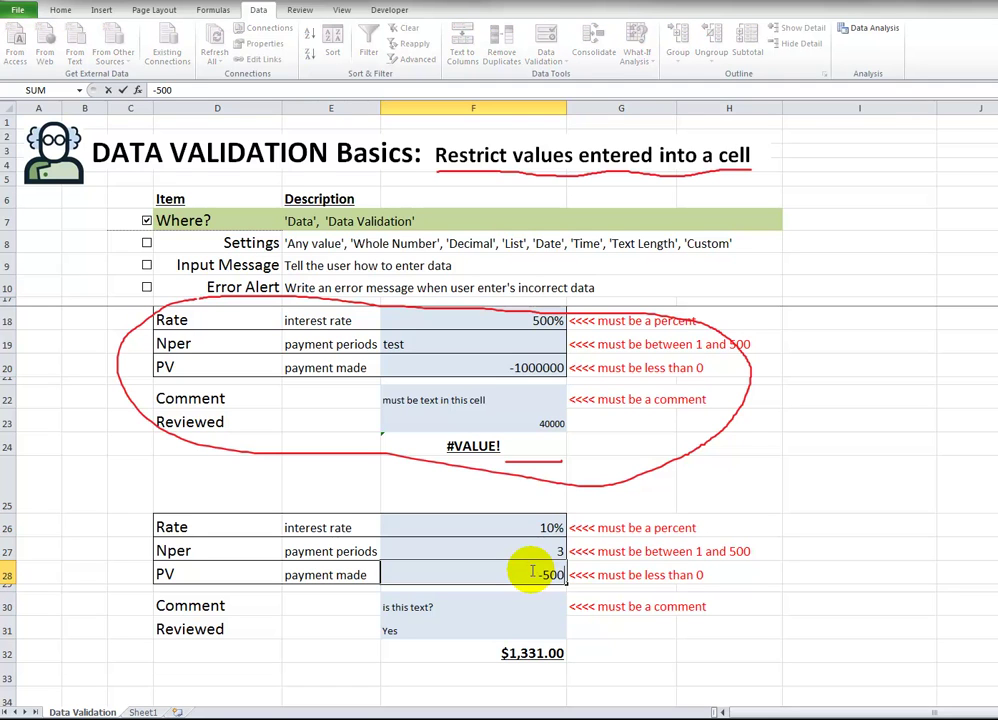
type("00")
key("Return")
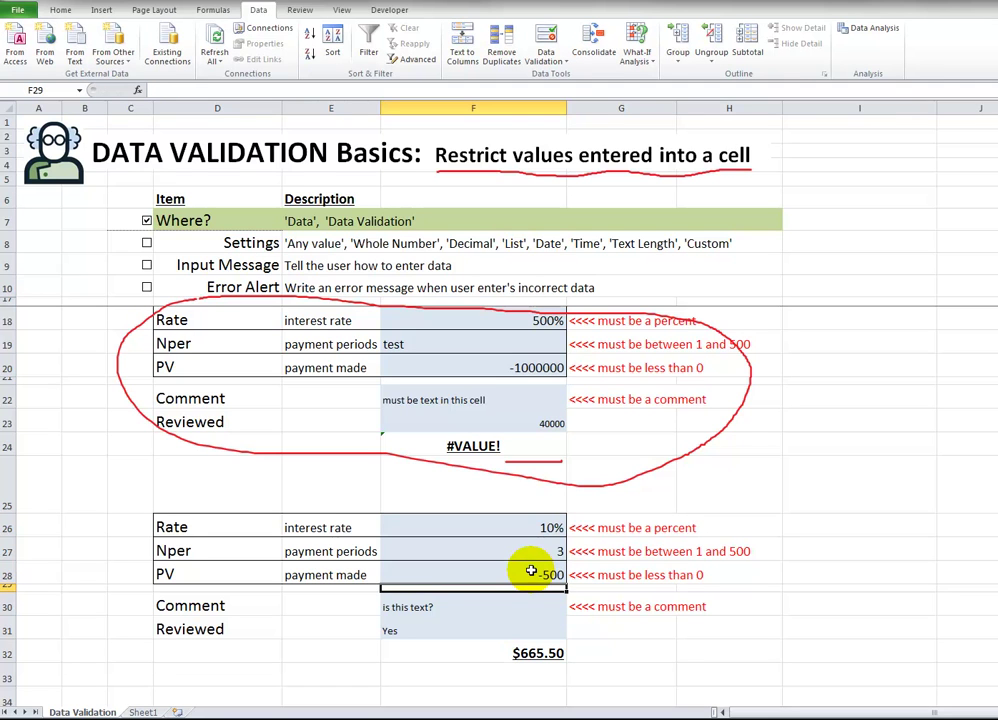
left_click(531, 571)
type("1")
key("Return")
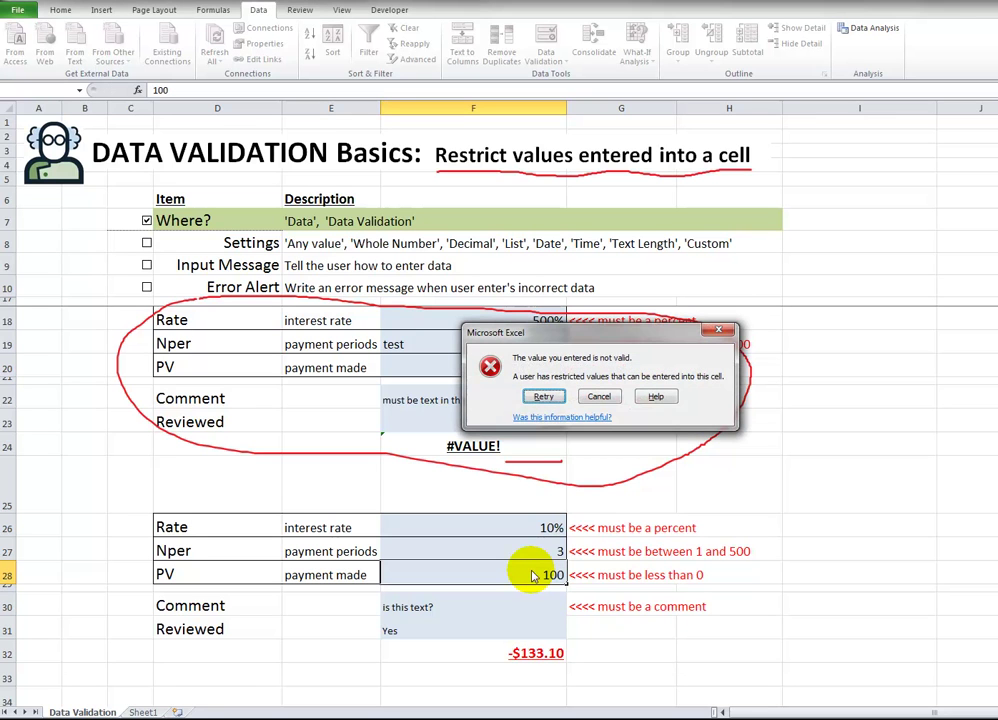
left_click(598, 396)
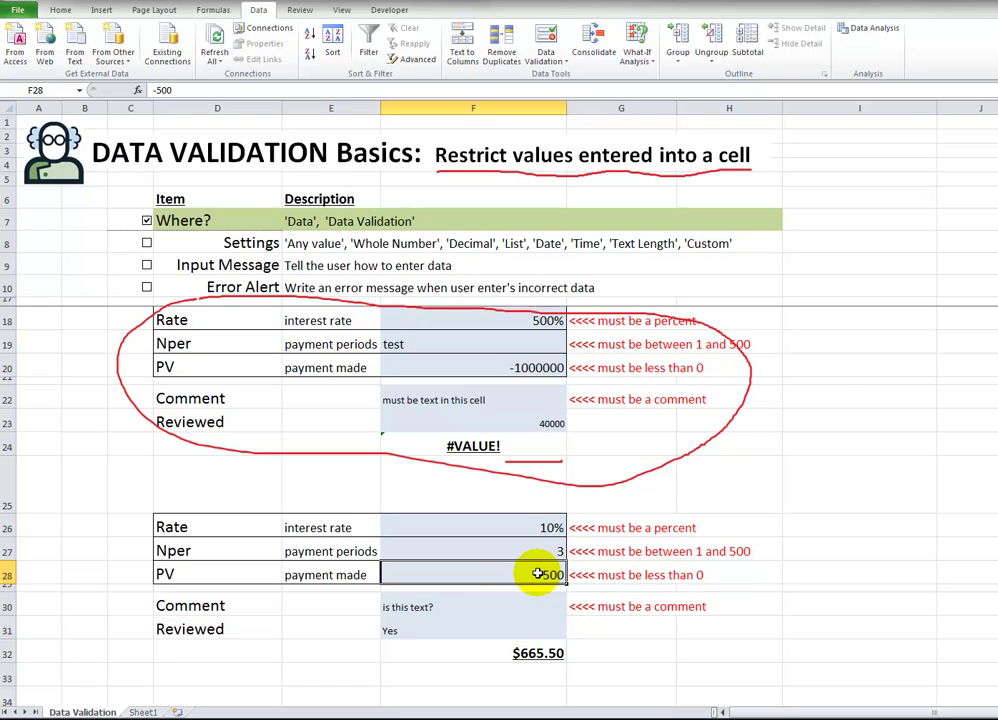
Apply a Whole number validation rule between 1 and 500 to the second table's Nper cell F27.
left_click(532, 555)
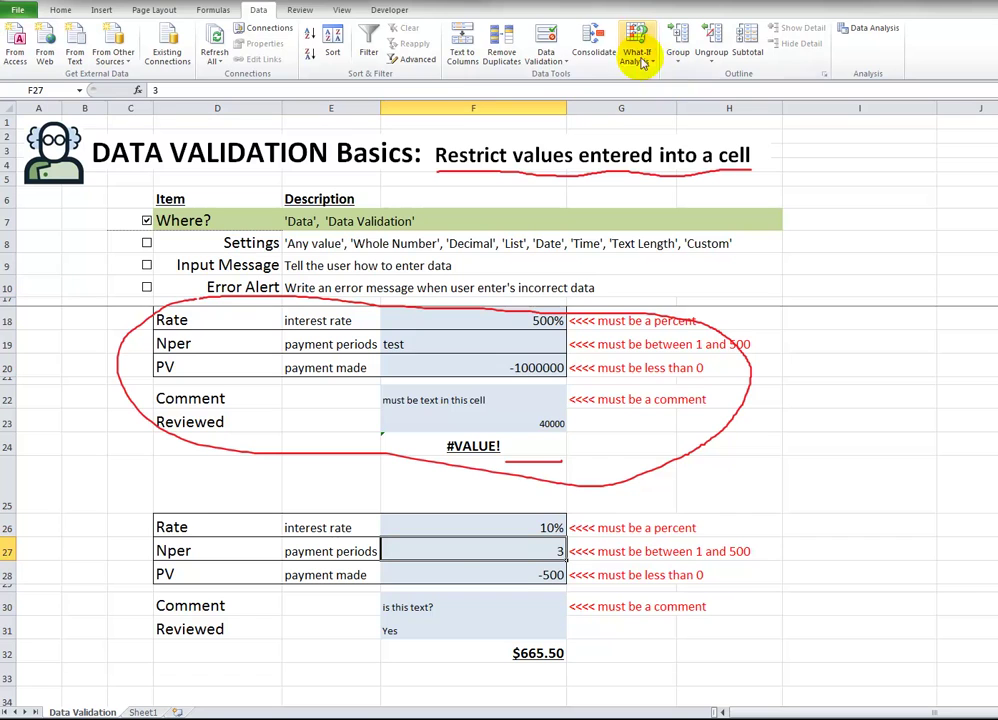
left_click(548, 60)
left_click(560, 77)
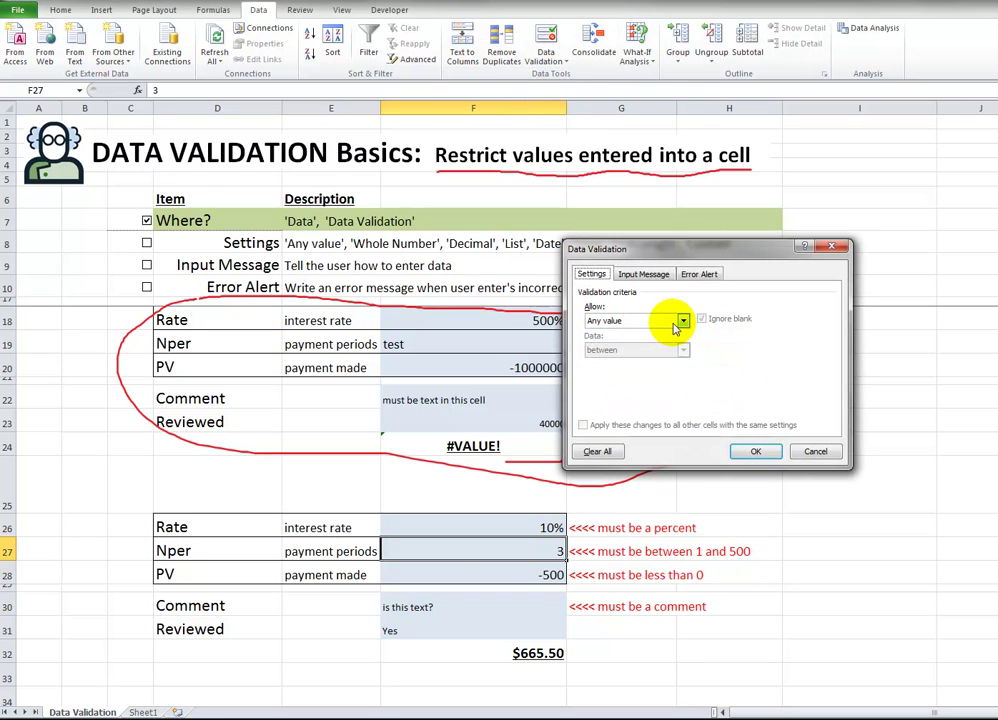
left_click(682, 320)
left_click(678, 341)
left_click(663, 380)
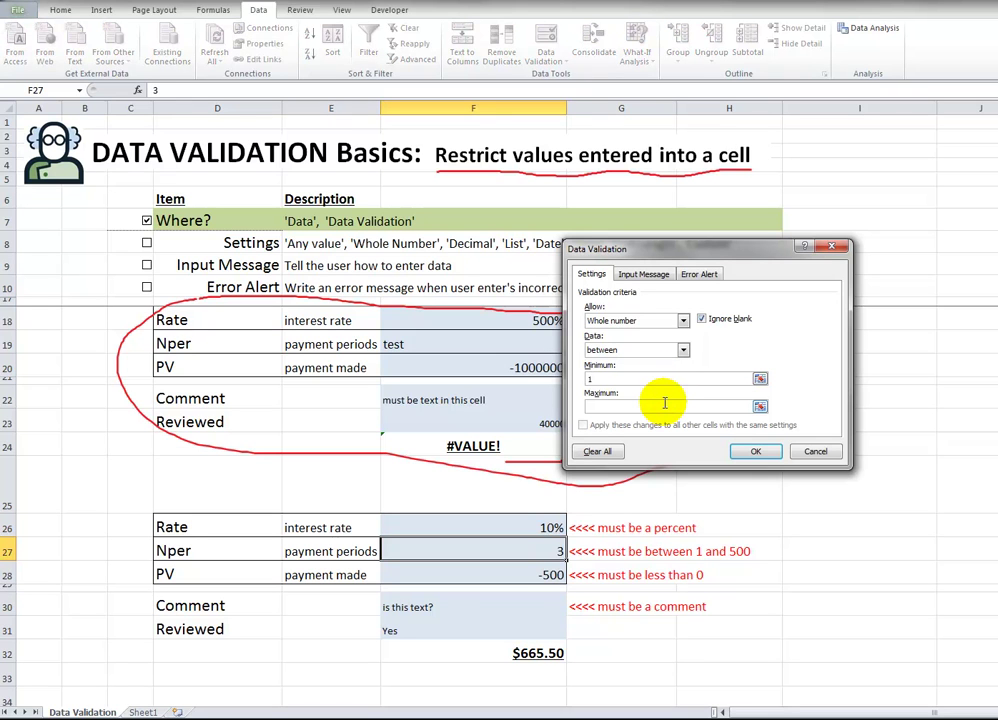
left_click(664, 403)
type("500")
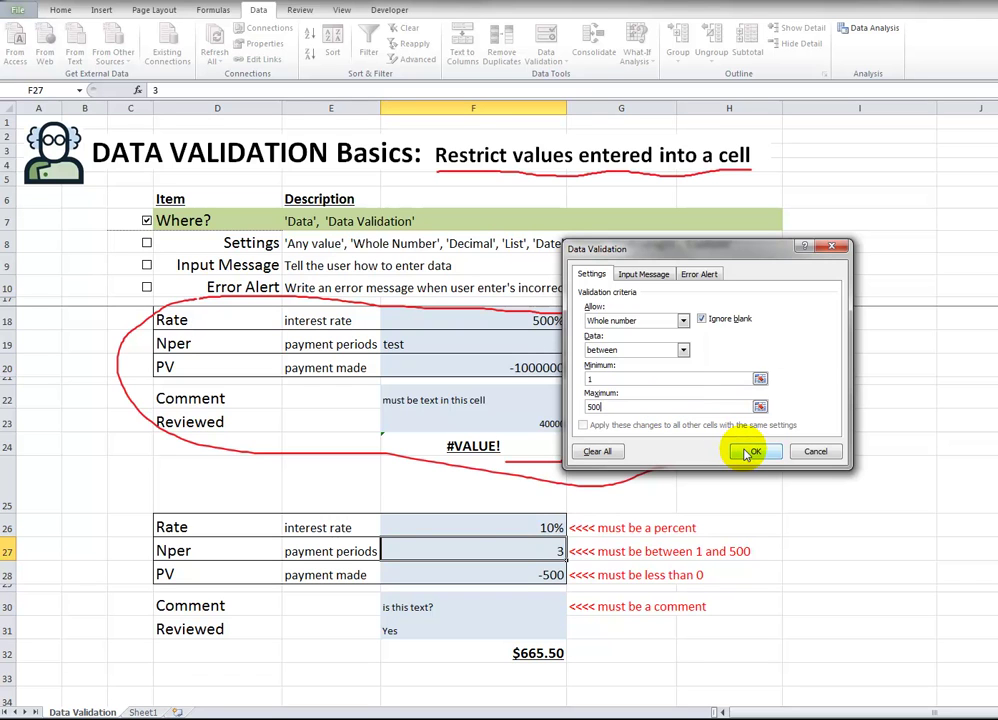
left_click(750, 452)
Apply a Decimal validation rule between 0 and 1 to the second table's Rate cell F26.
left_click(553, 528)
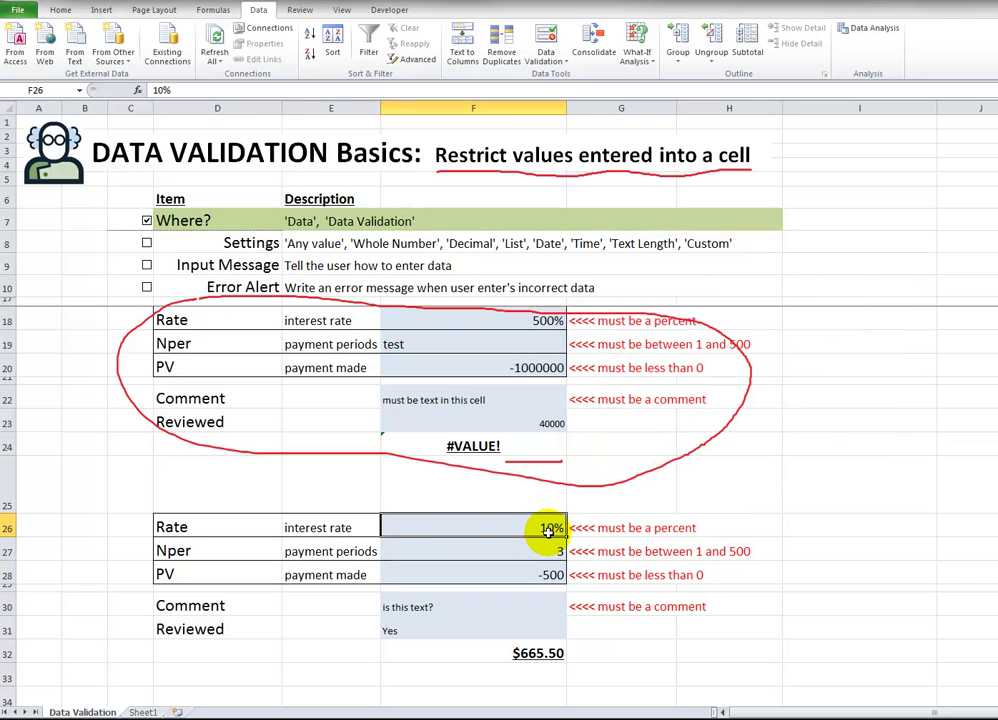
left_click(547, 62)
left_click(545, 77)
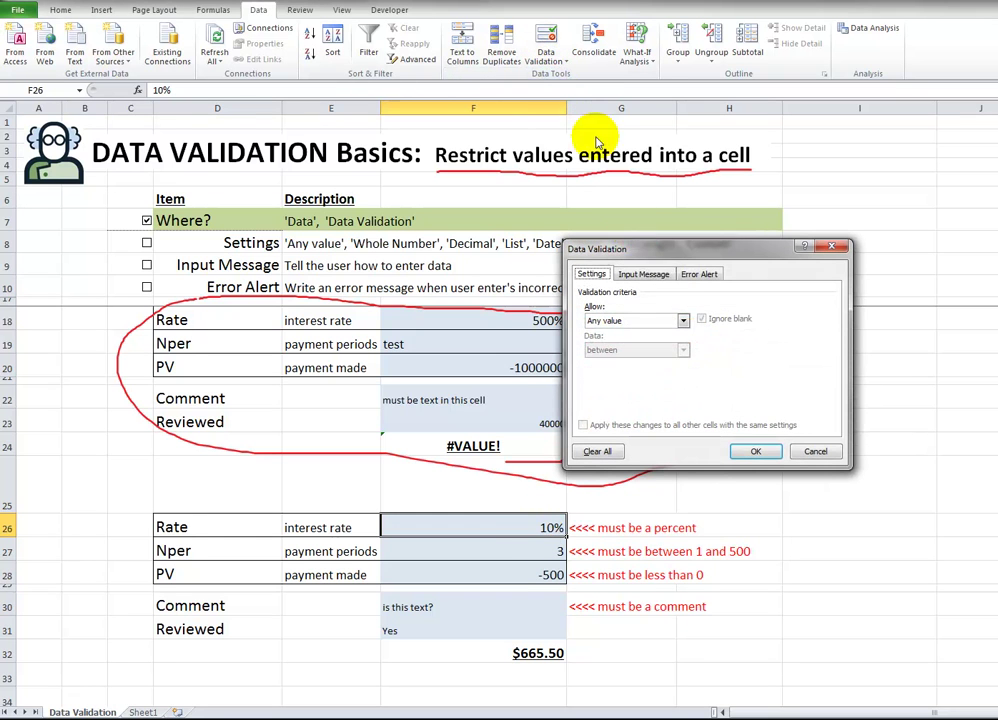
left_click(682, 320)
left_click(659, 352)
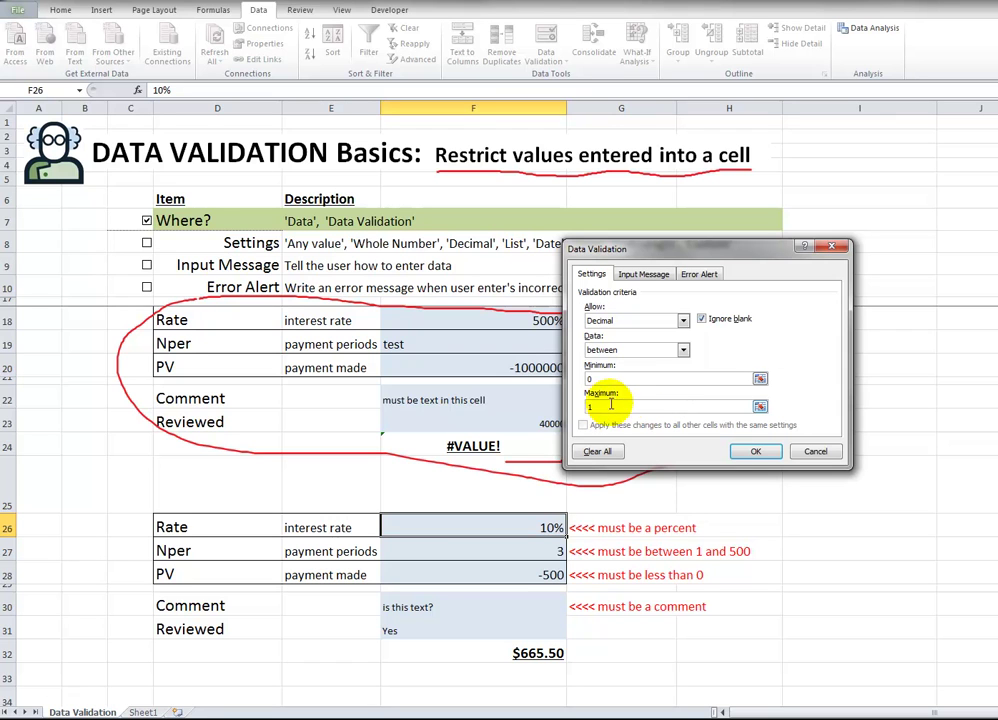
left_click(750, 451)
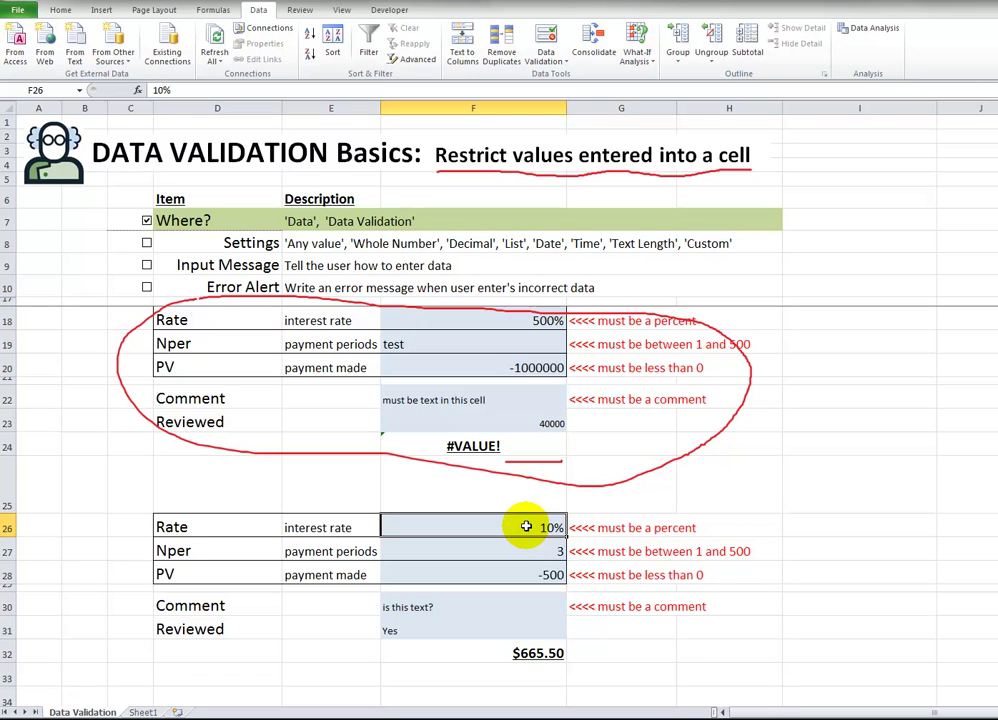
Enter 15% in the Rate cell F26, then try 0.12% and undo that last entry.
type("15")
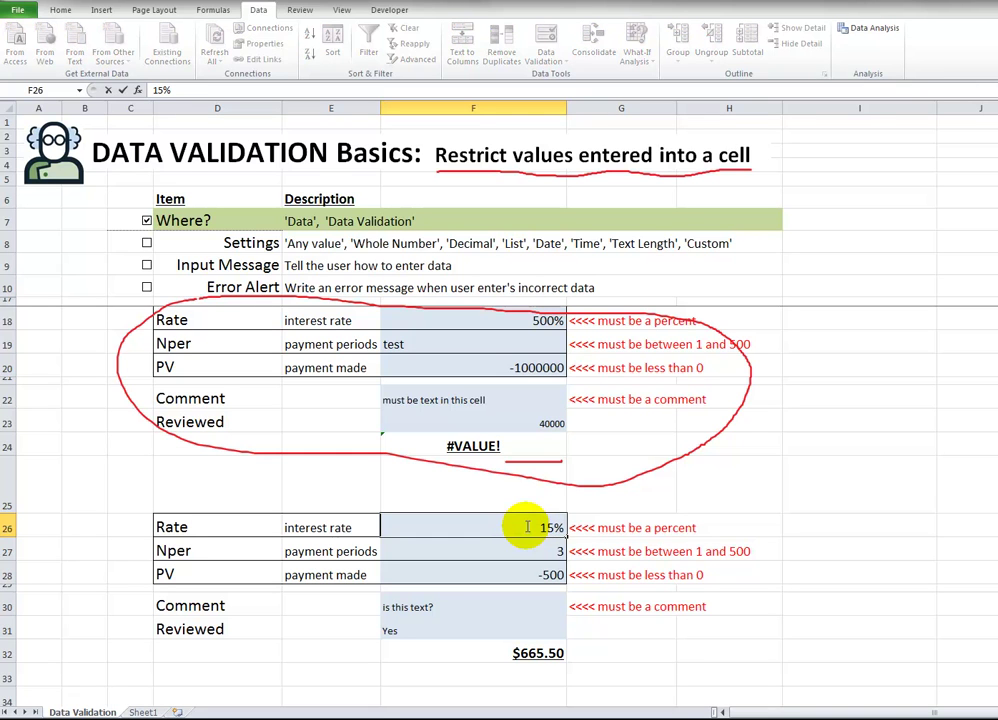
key("Return")
left_click(526, 526)
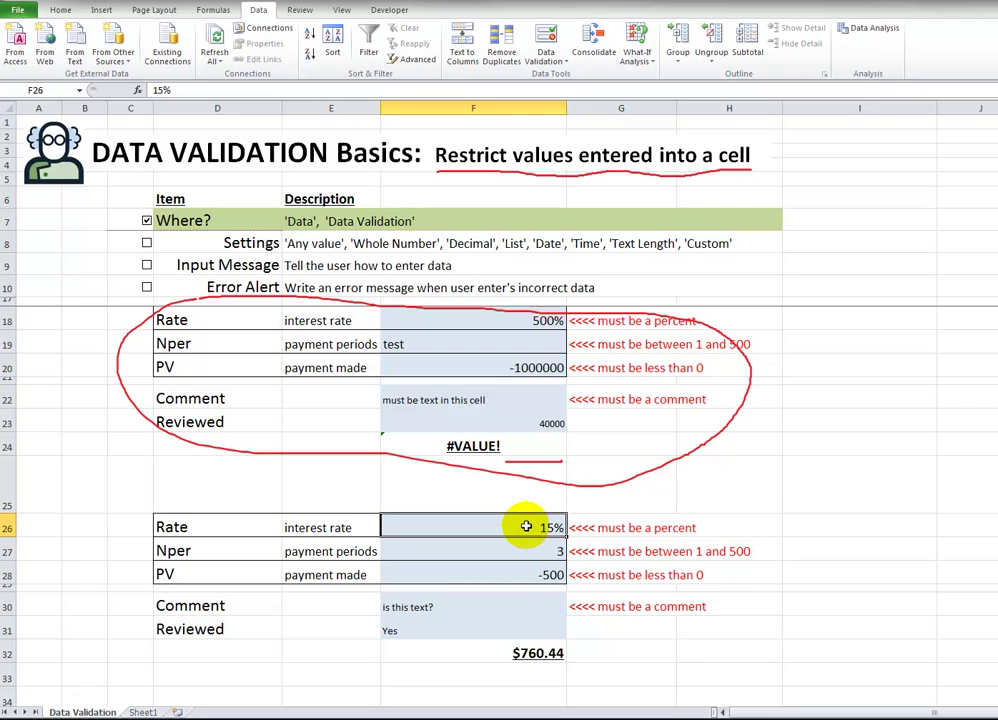
type("0.12")
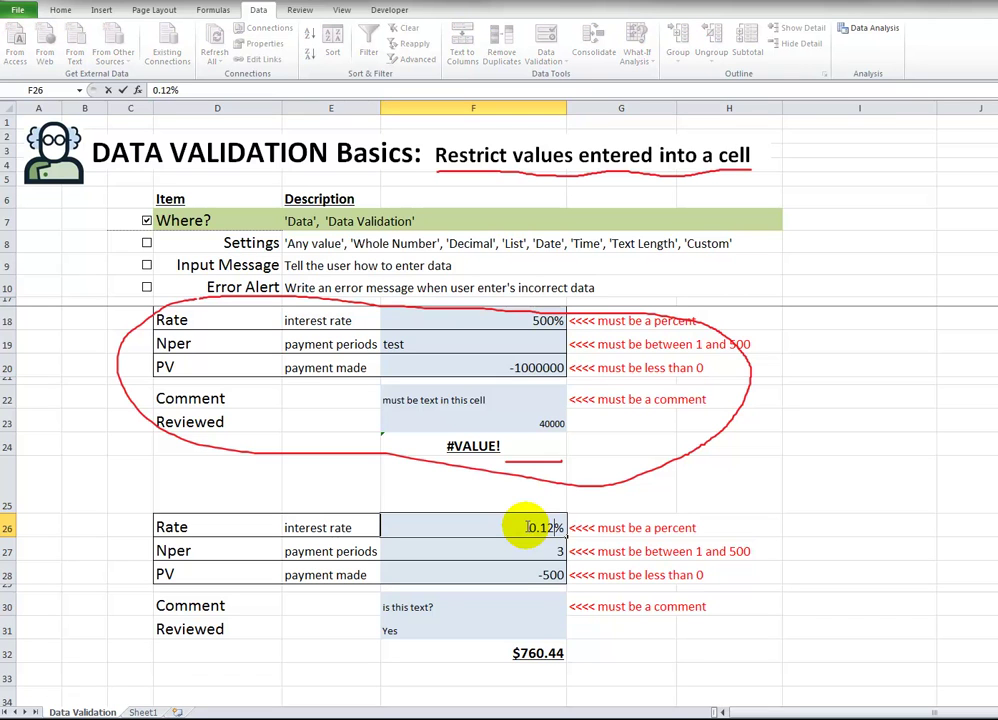
key("Return")
left_click(526, 526)
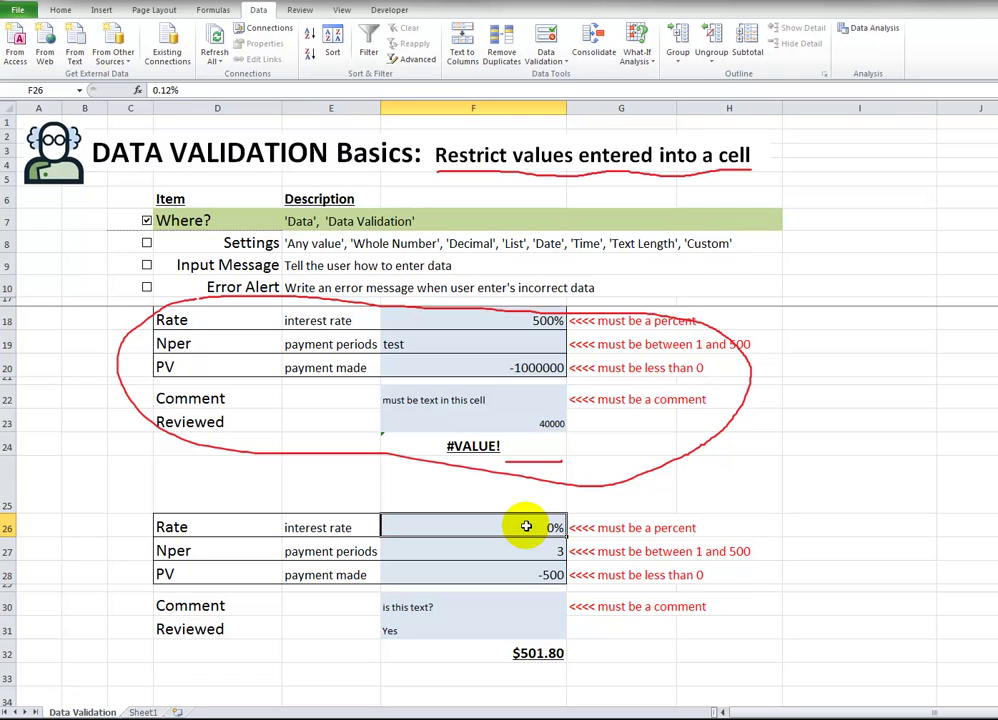
key("ctrl+z")
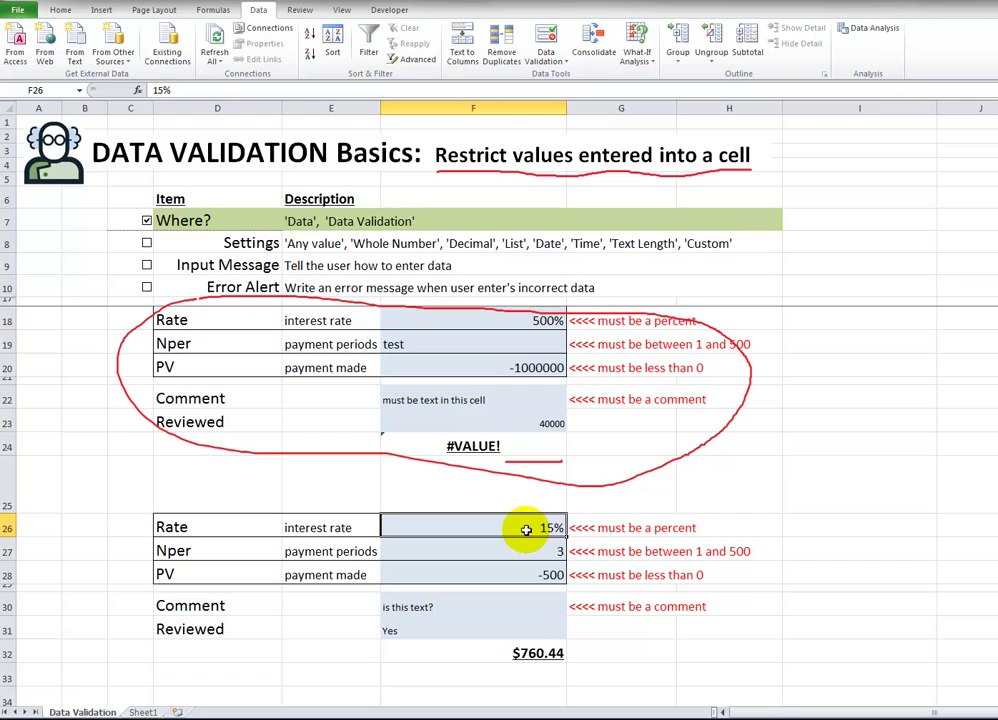
Try to enter 12 without a percent sign in the Rate cell F26 and cancel the entry.
type("12")
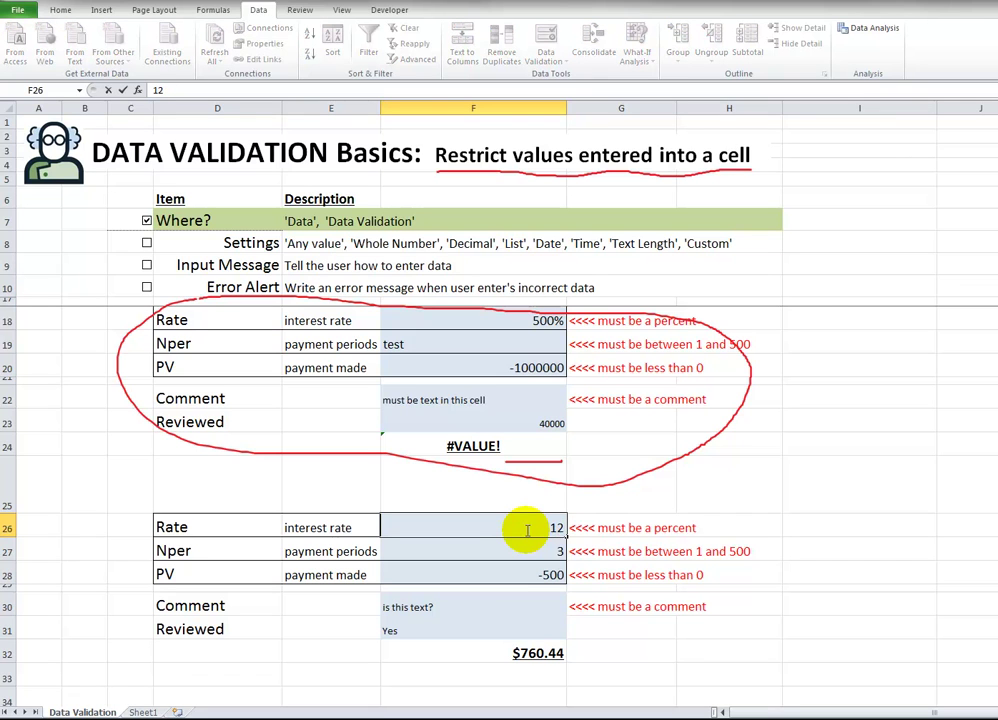
key("Return")
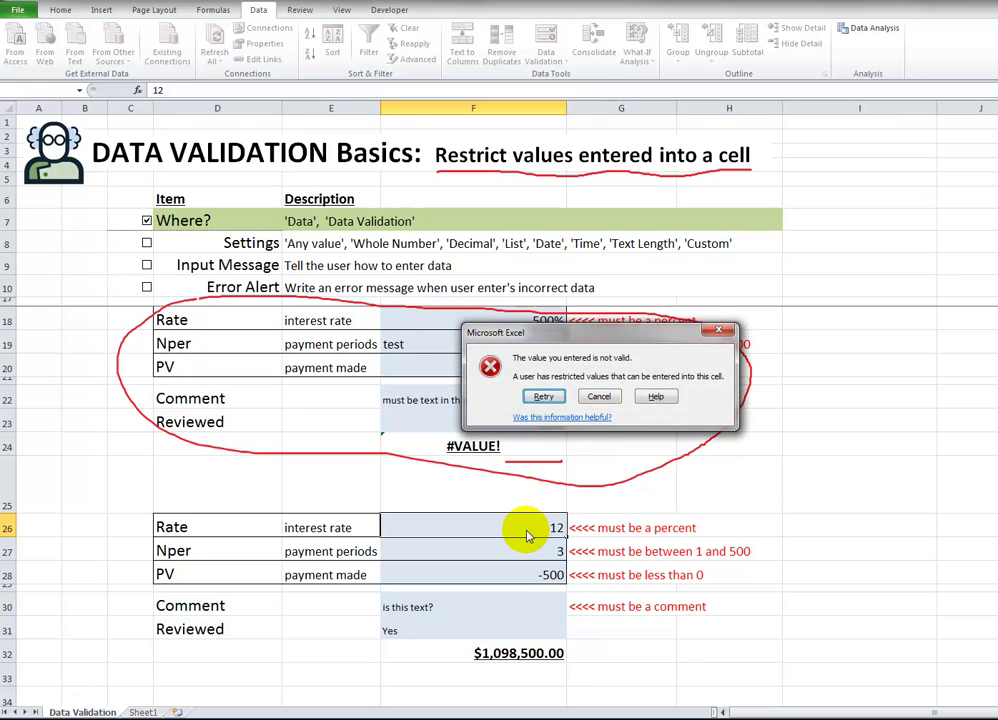
key("Return")
key("Escape")
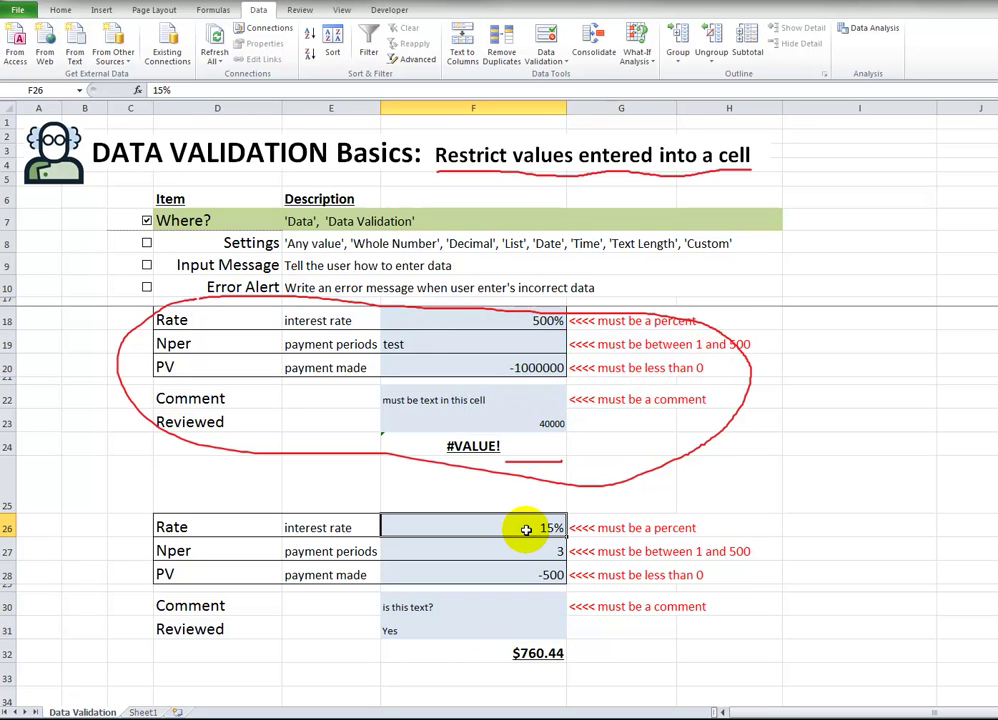
Enter 19% in the Rate cell F26 and replace it with 8%.
type("19")
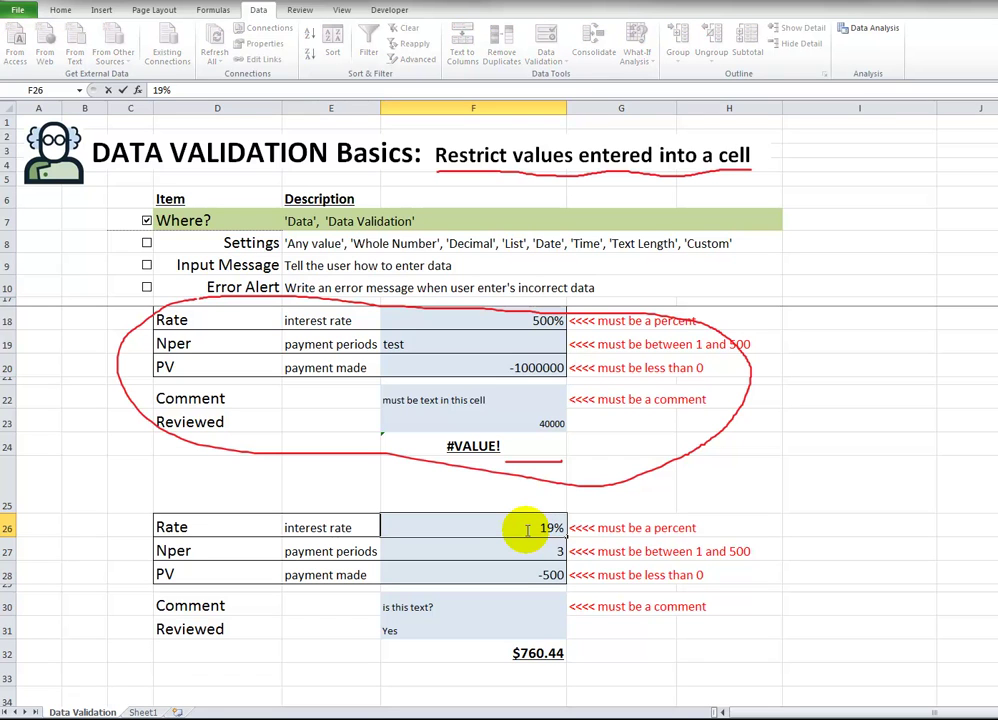
key("Tab")
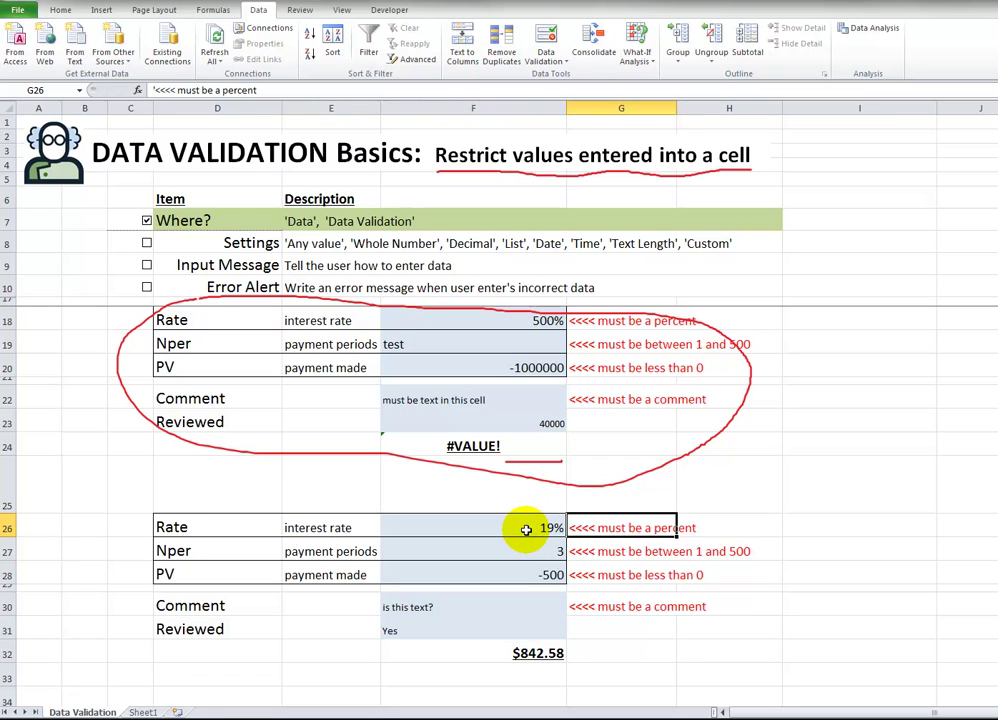
left_click(526, 529)
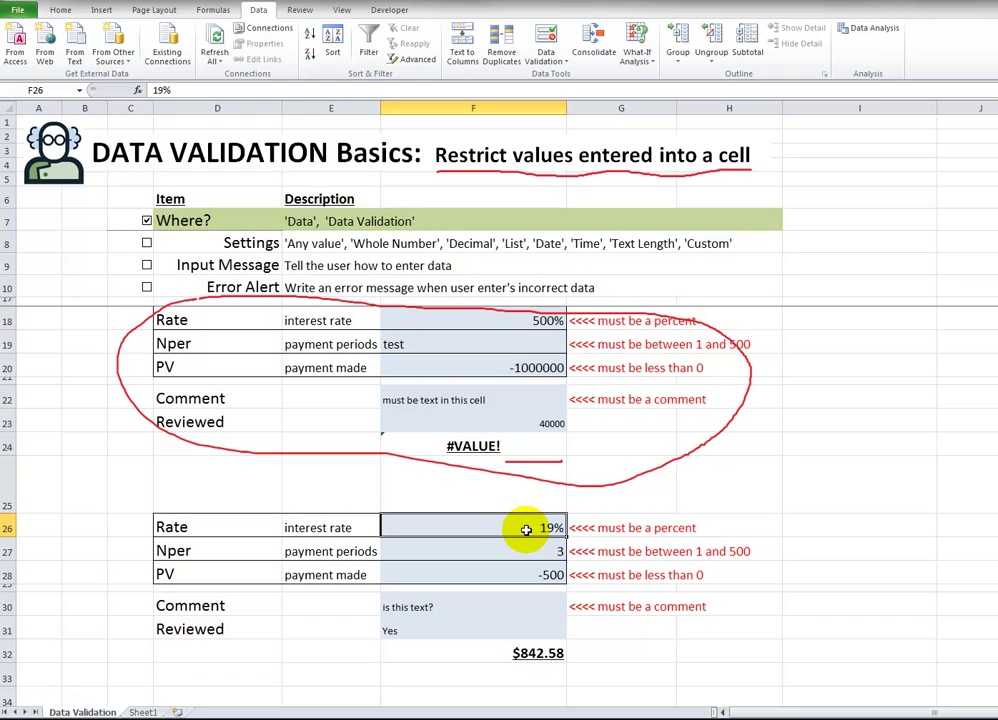
type("8")
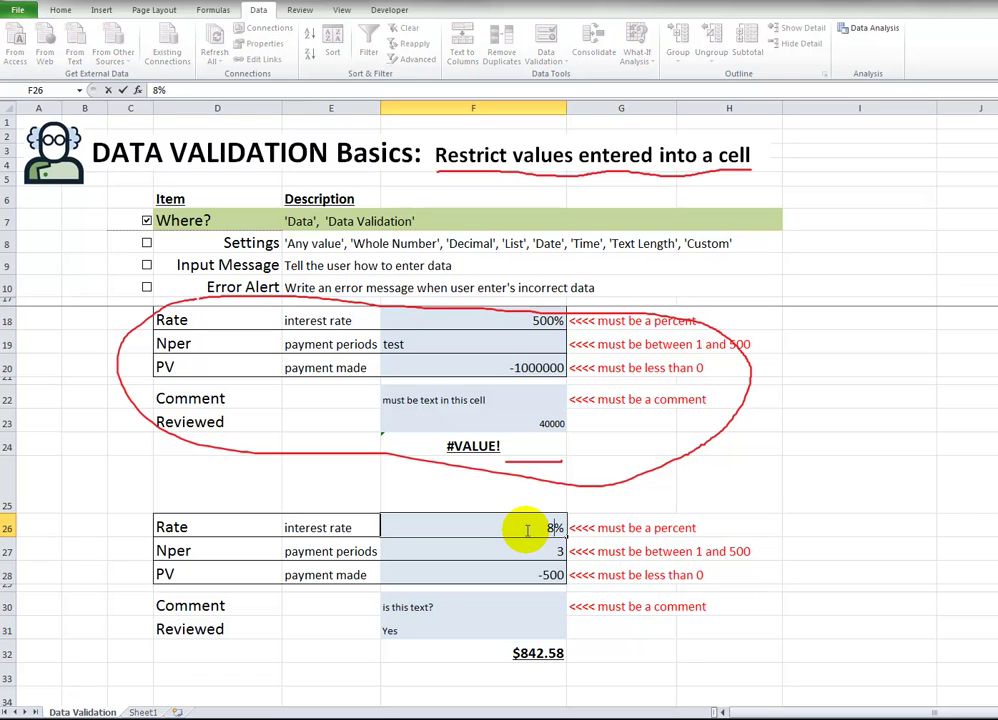
key("Return")
left_click(526, 529)
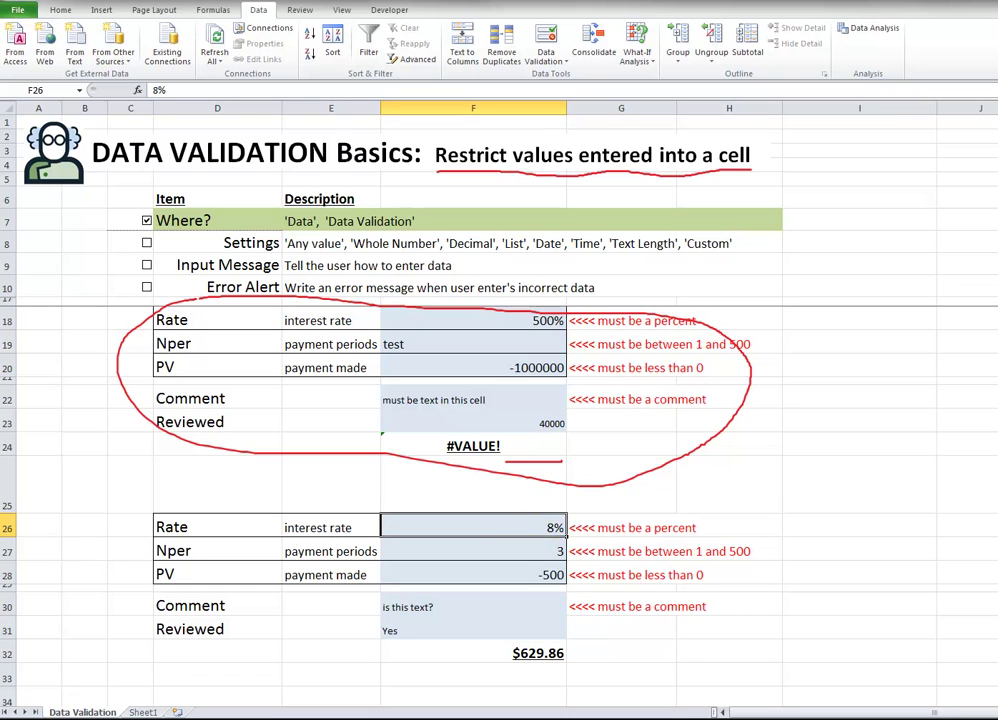
With the red pen, underline Any value, Whole Number, Decimal and List in the Settings description and circle Yes in F31.
left_click(114, 18)
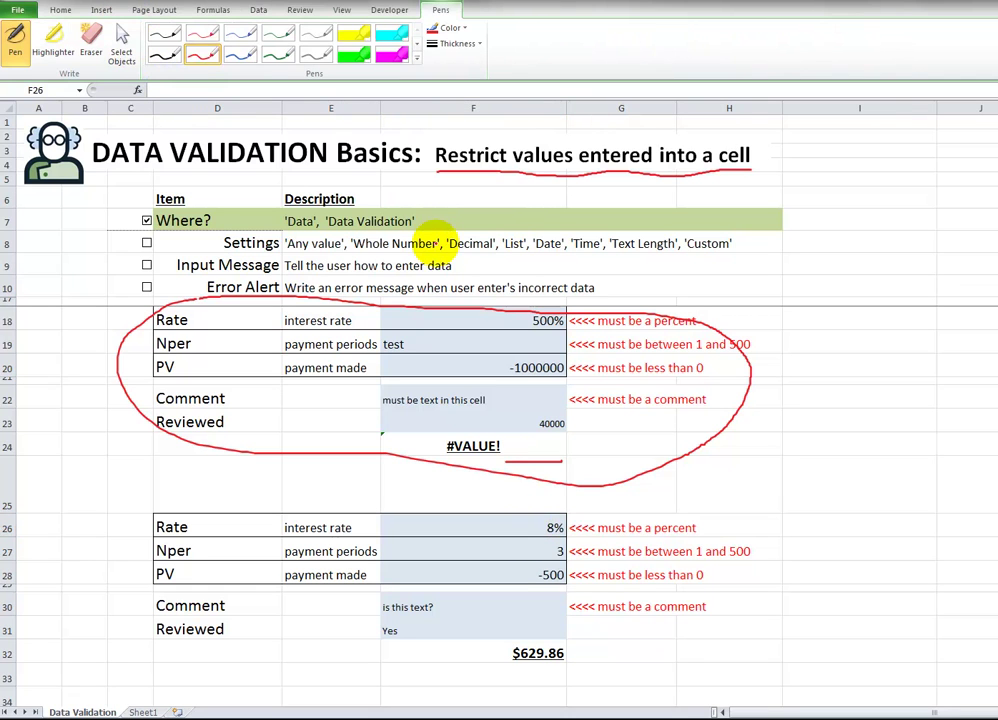
left_click_drag(287, 251, 523, 253)
mouse_move(386, 624)
left_mouse_down()
mouse_move(378, 638)
mouse_move(389, 644)
mouse_move(392, 630)
left_mouse_up()
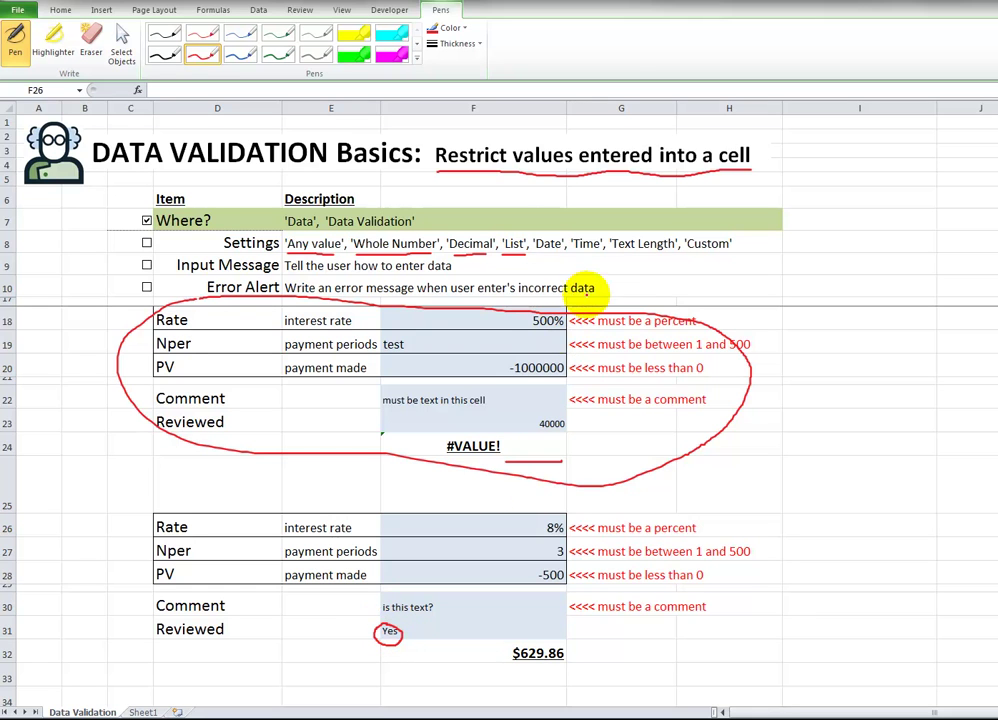
Underline Date, Time and Text Length in red in the Settings description, underline Custom three times, and stop inking.
left_click_drag(536, 254, 668, 258)
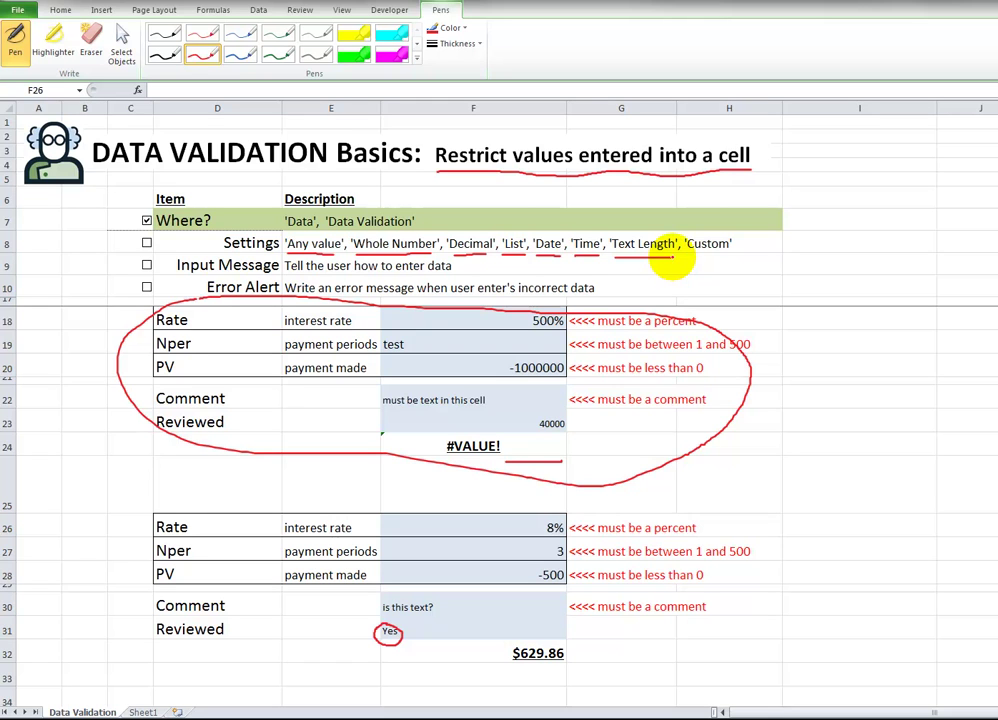
mouse_move(685, 258)
left_mouse_down()
mouse_move(726, 258)
mouse_move(691, 272)
mouse_move(710, 276)
left_mouse_up()
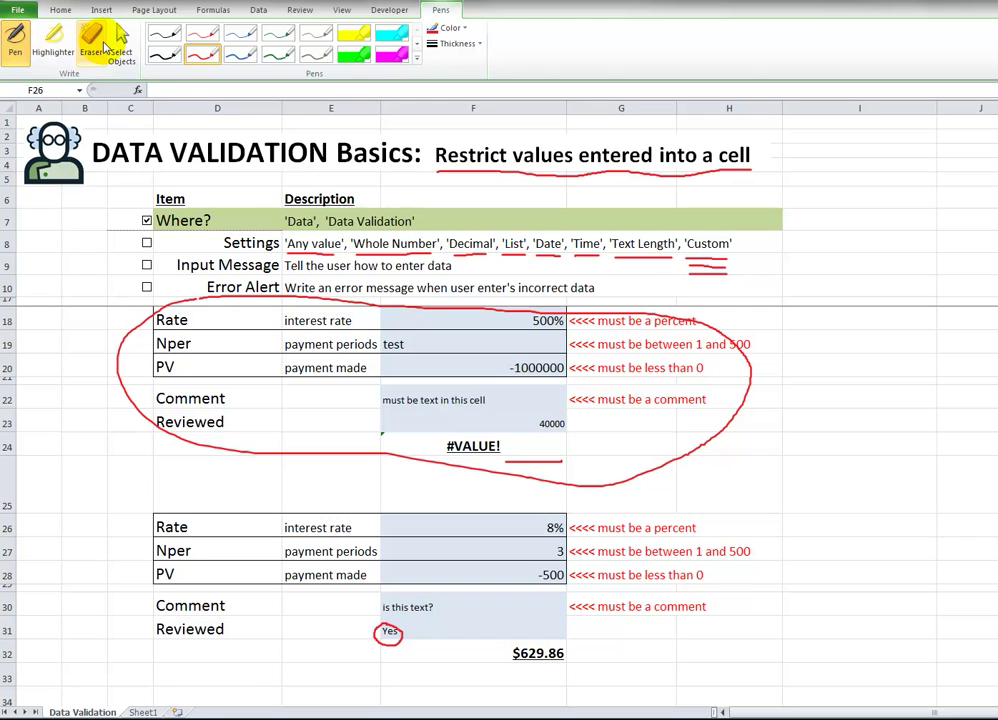
left_click(60, 11)
Tick the Settings, Input Message and Error Alert checkboxes in the topic list.
left_click(147, 244)
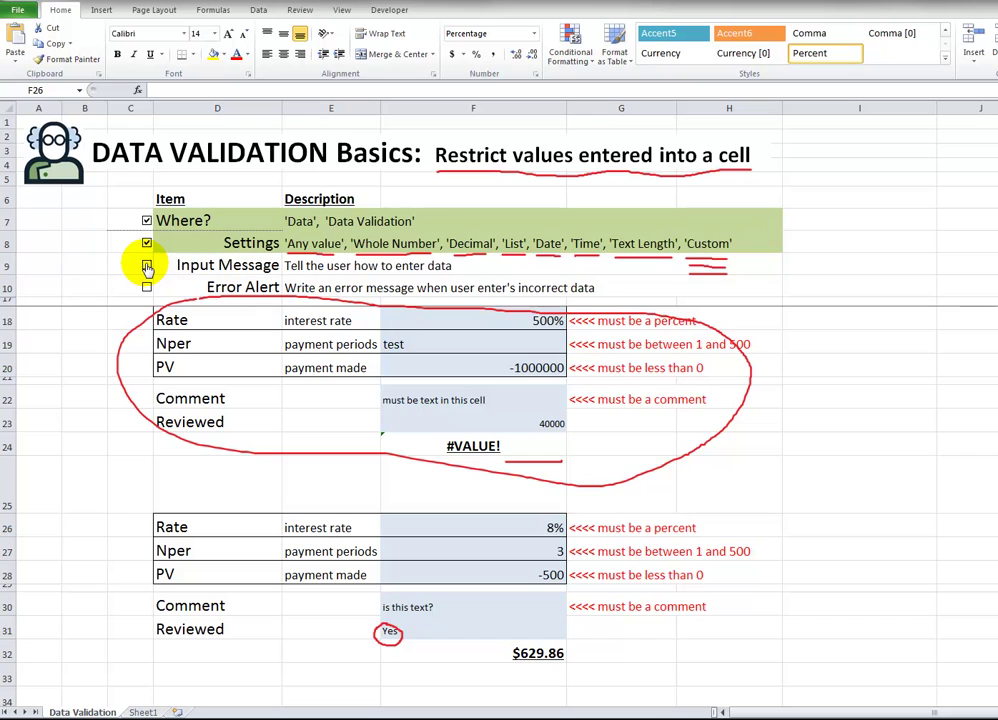
left_click(147, 267)
left_click(147, 288)
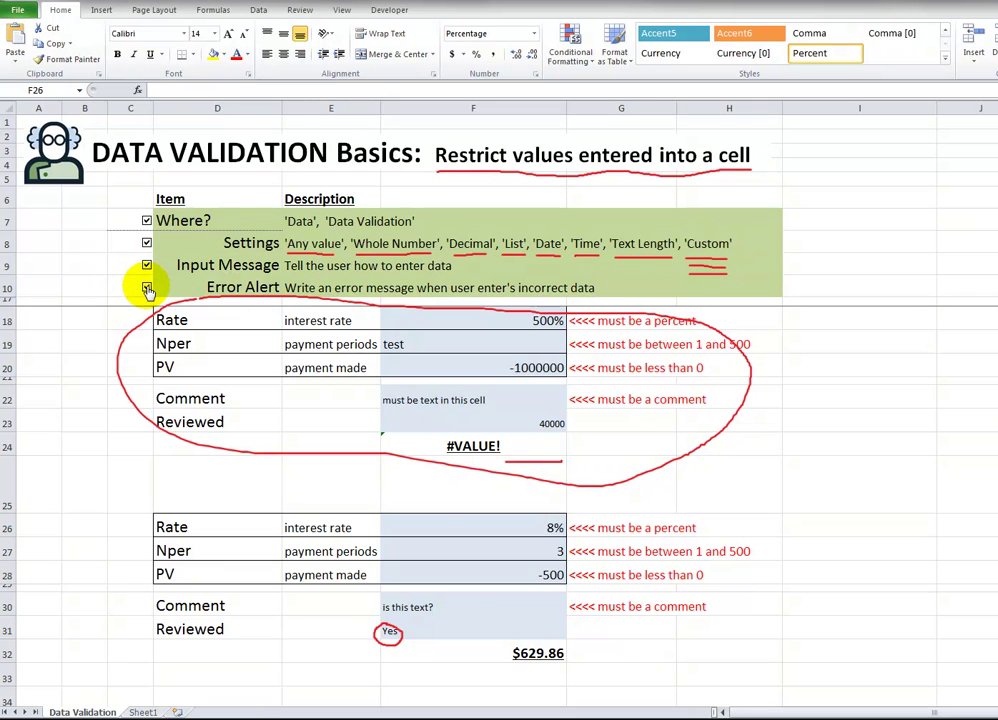
Pick Yes from the in-cell list of the Reviewed cell F31.
left_click(456, 528)
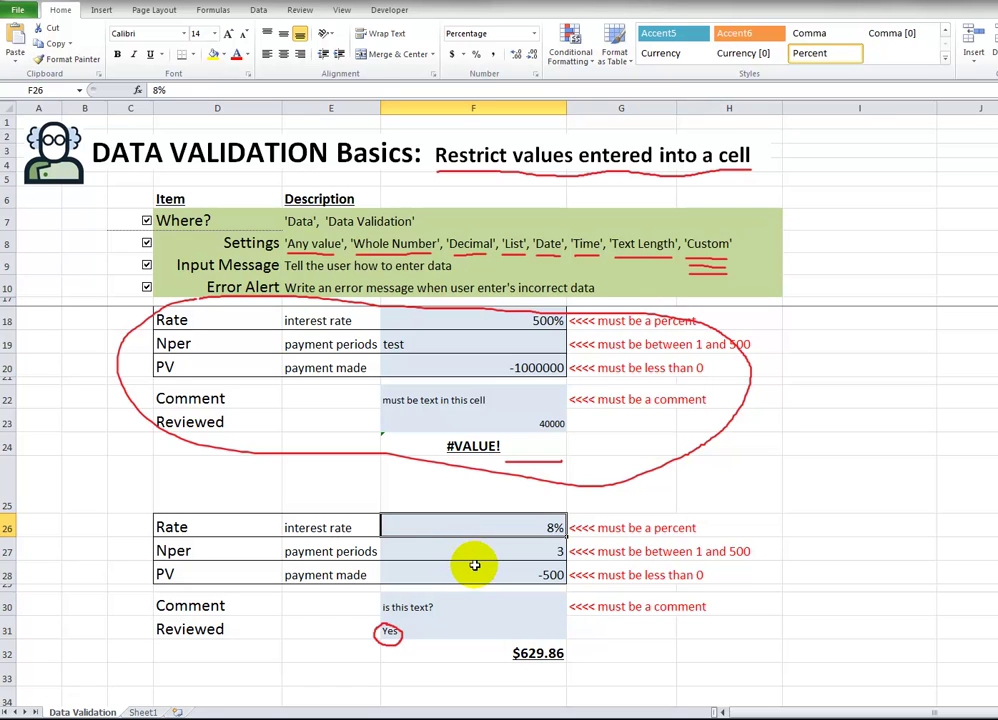
left_click(475, 628)
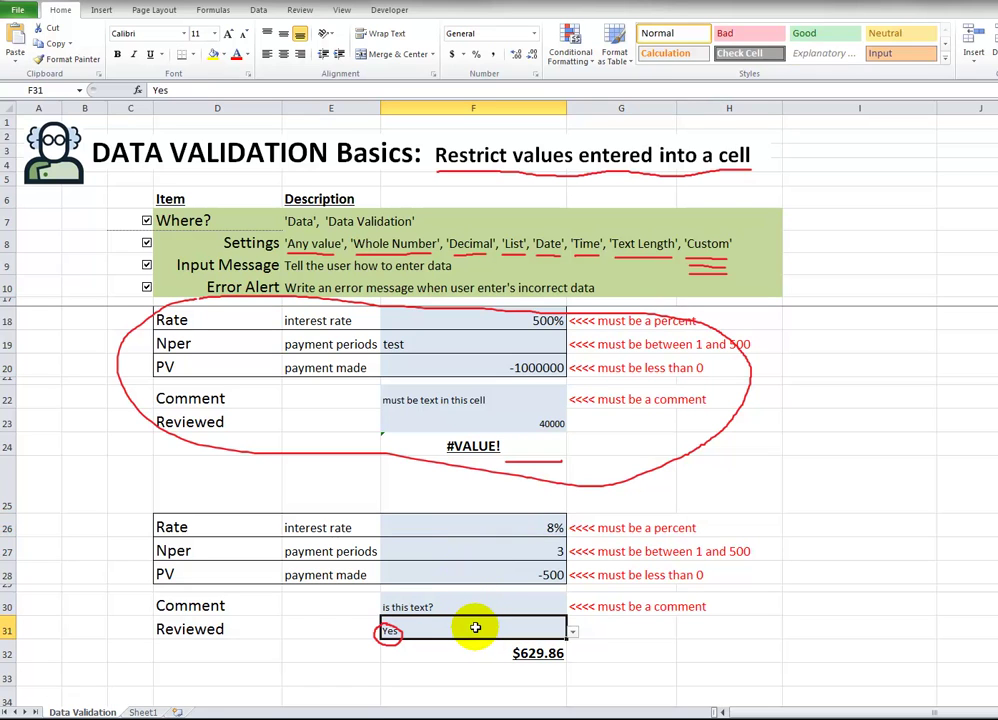
left_click(574, 632)
left_click(550, 641)
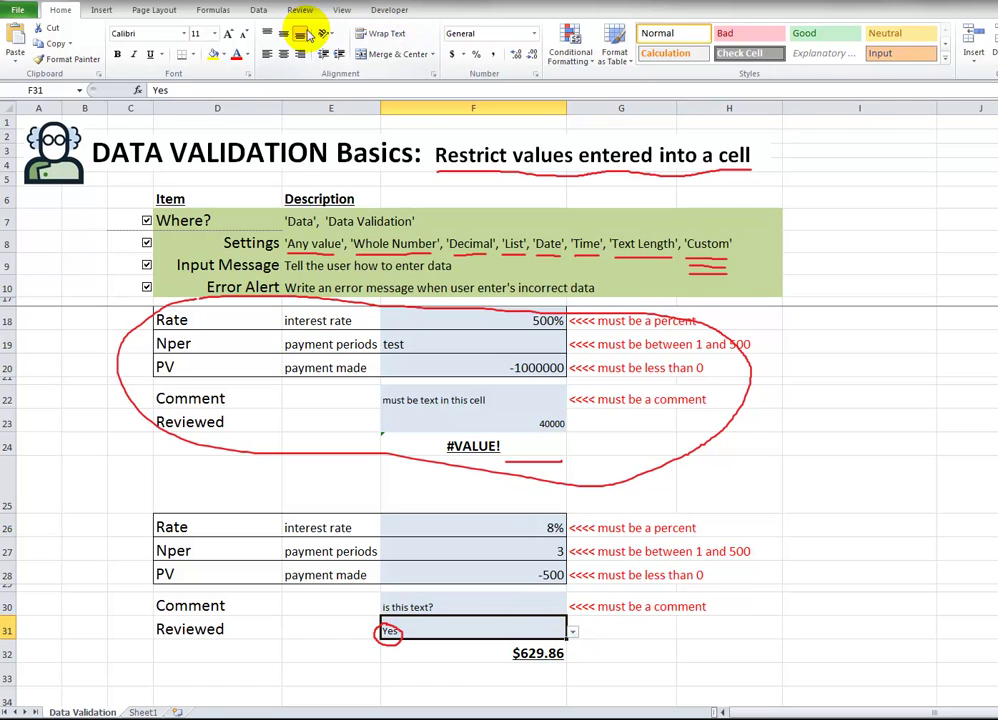
In the data validation of F31, draft an input message titled "this is a test" with the text "this is the message".
left_click(258, 10)
left_click(555, 62)
left_click(499, 76)
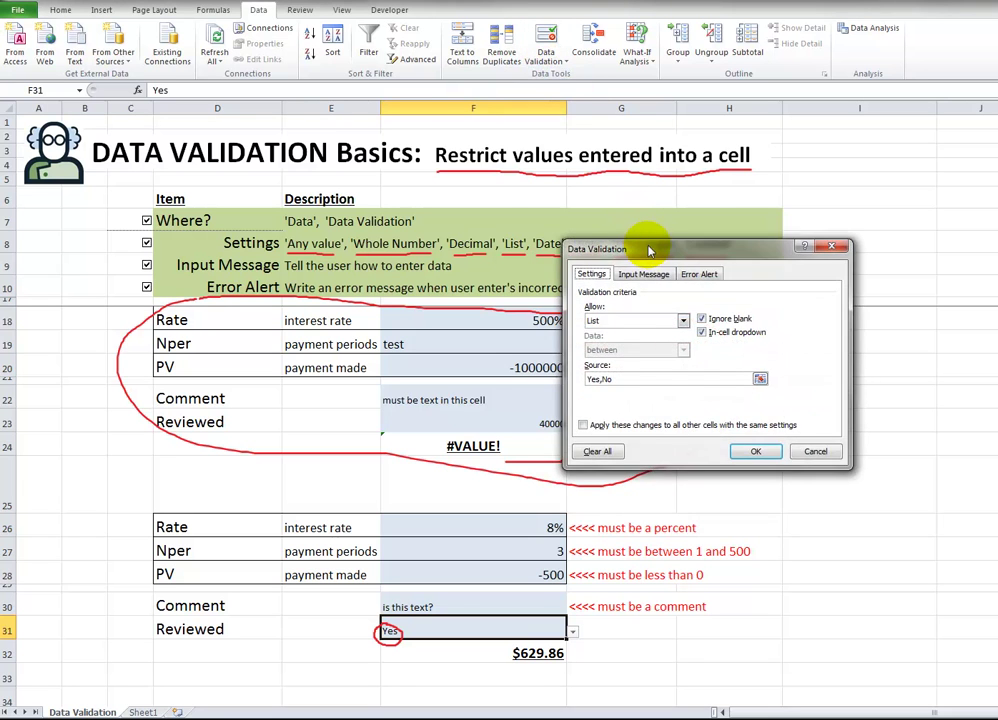
left_click_drag(650, 250, 716, 327)
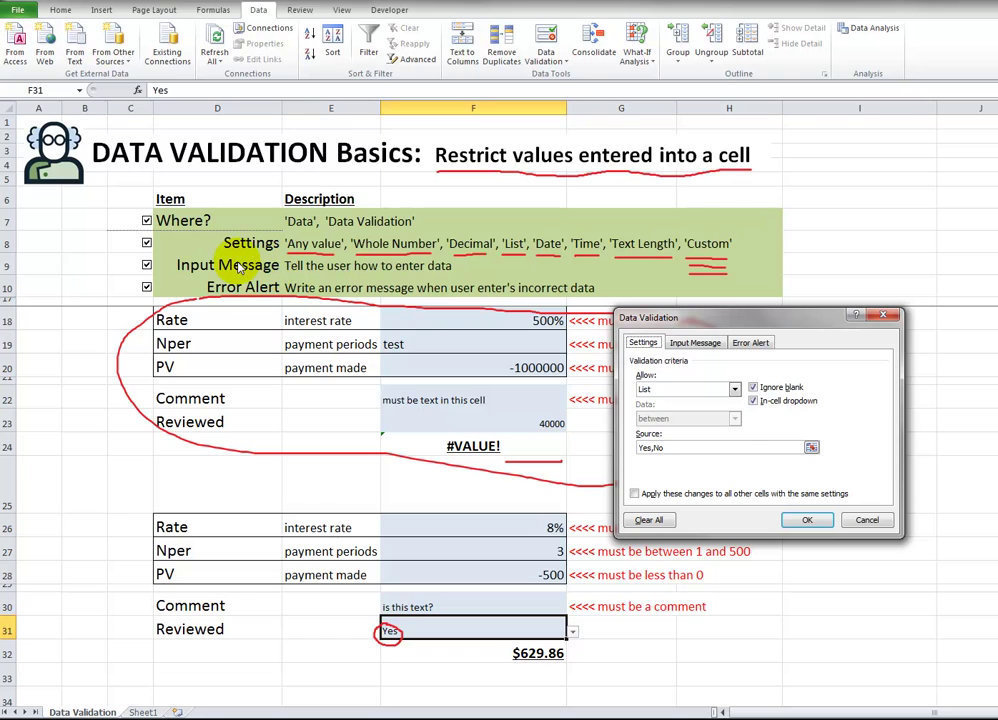
left_click(697, 343)
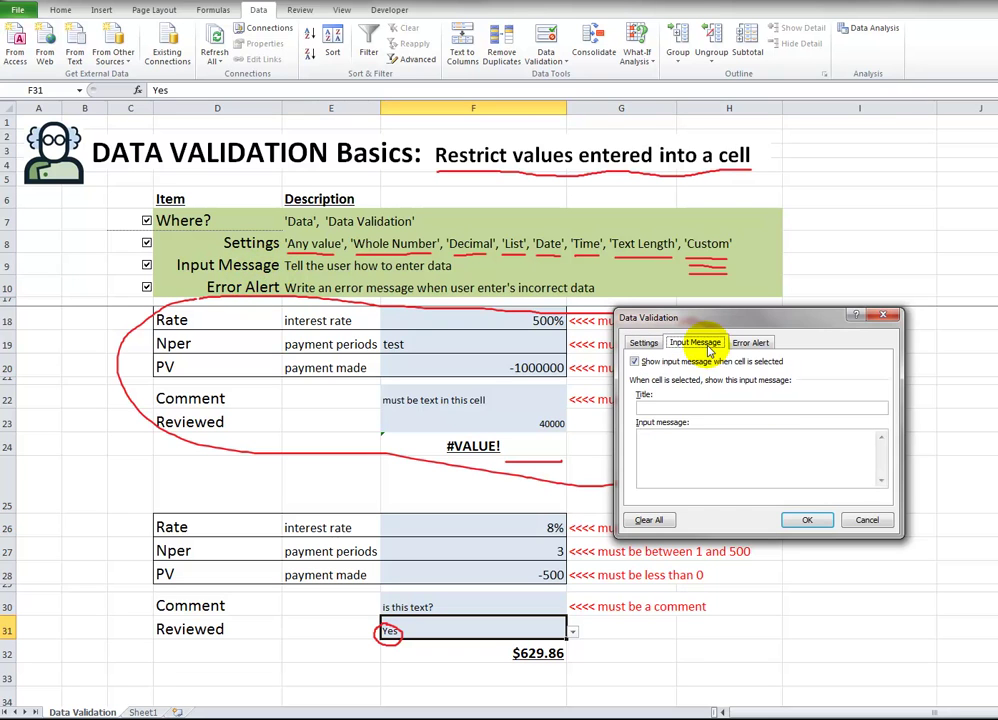
left_click(756, 346)
left_click(695, 342)
left_click(687, 407)
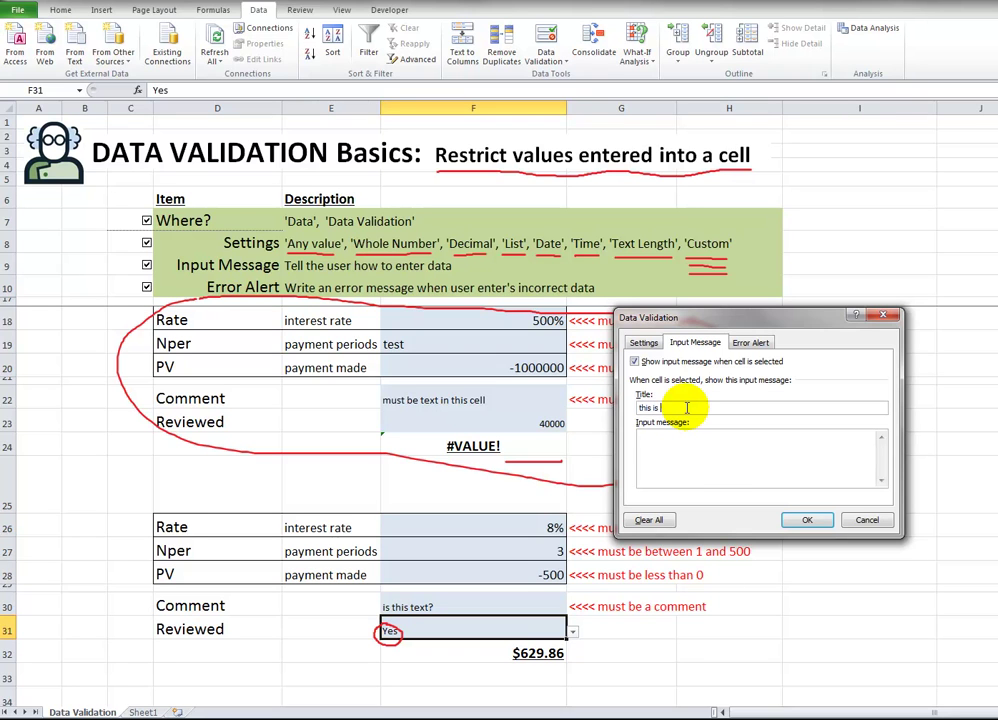
type("his is the message")
Replace the input message text with "select yes or no only" and its title with "yes or no".
triple_click(717, 437)
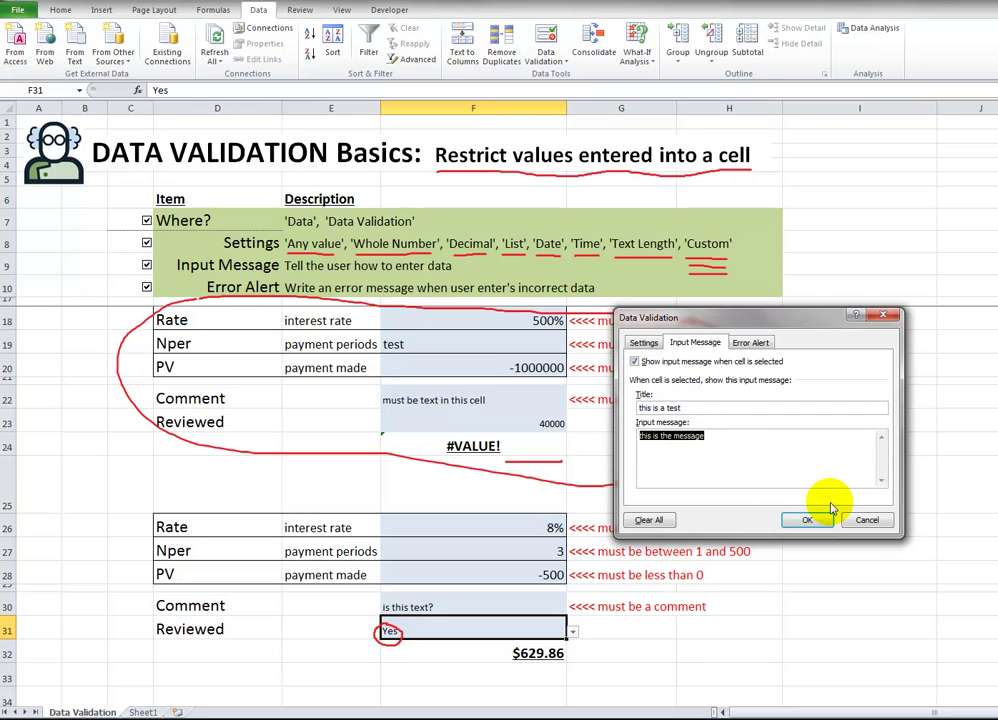
type("select yes or no only")
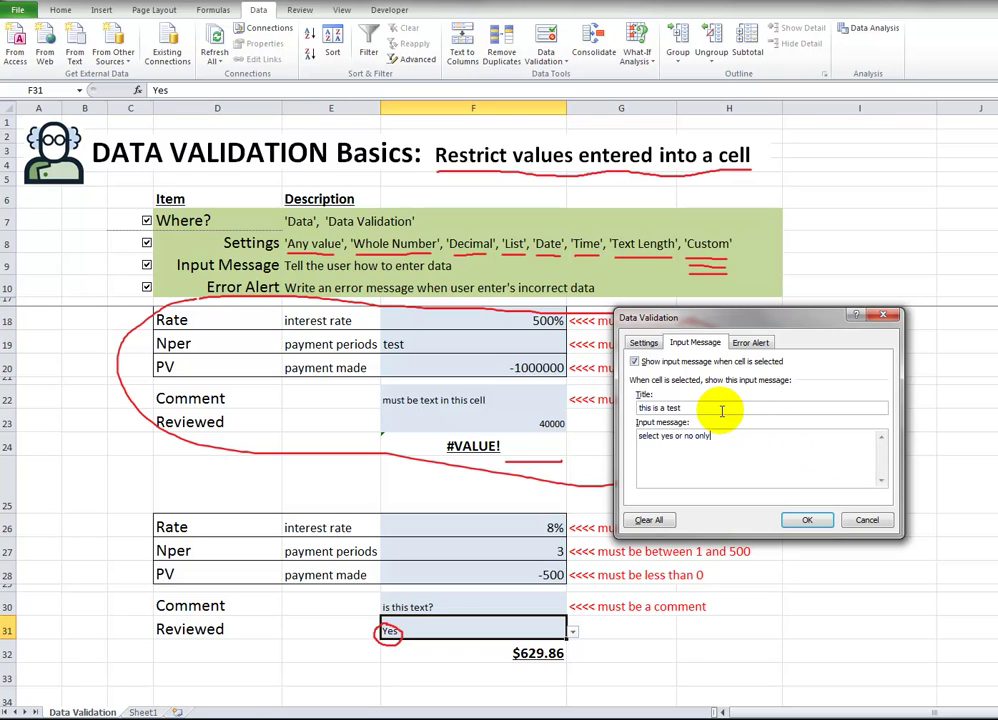
key("shift+Tab")
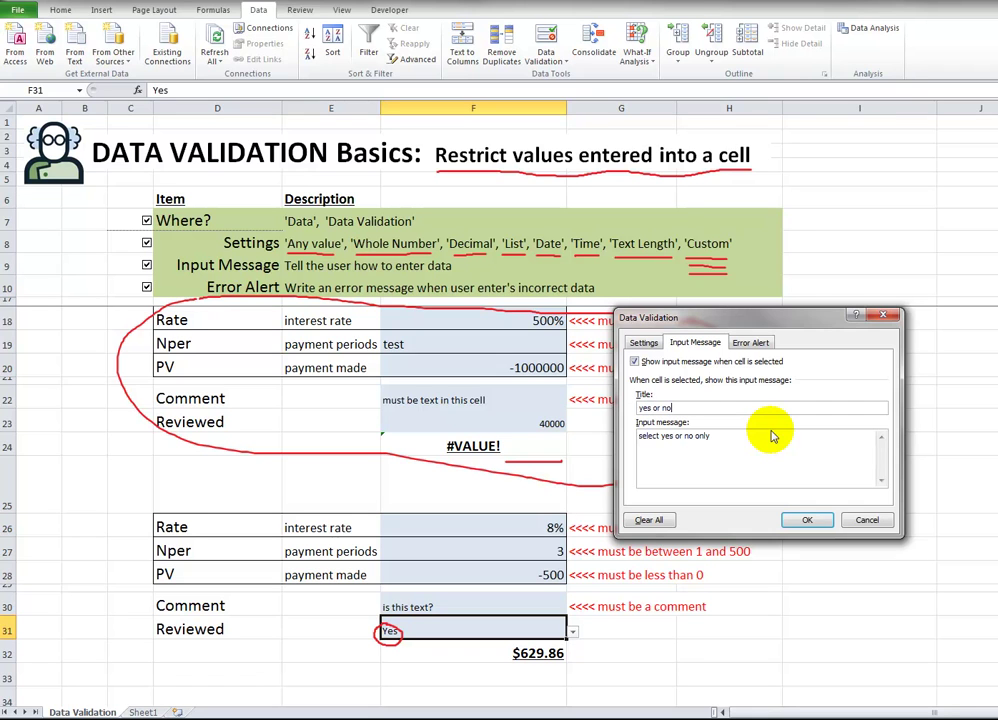
Add a Warning-style error alert titled "Yes or no" with the message "please only select yes or no" and apply the validation.
left_click(752, 342)
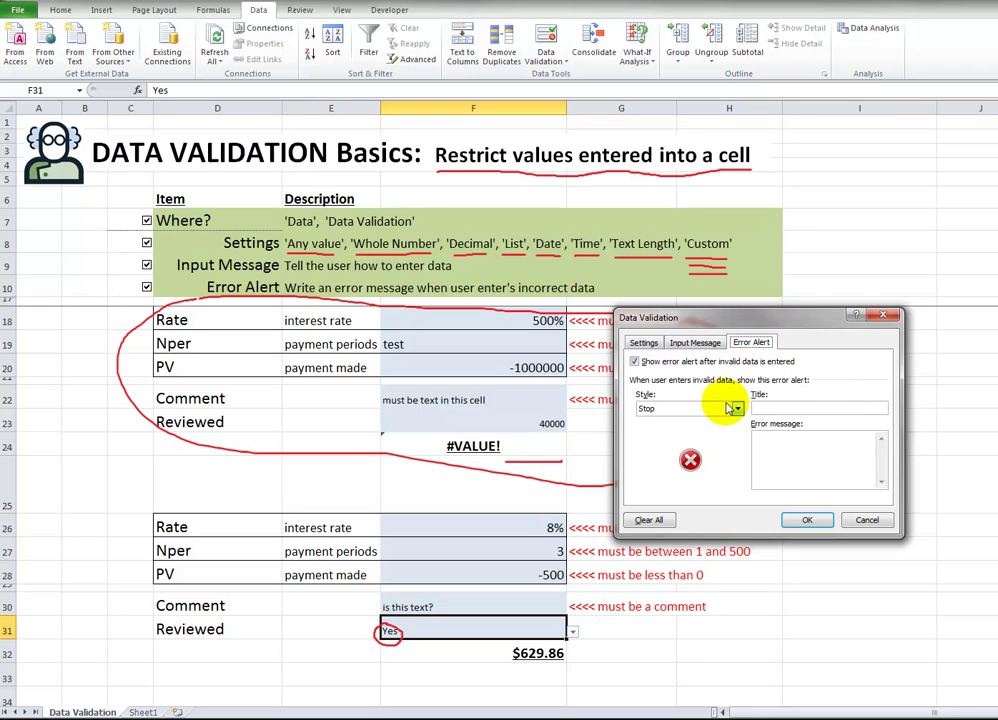
left_click(736, 410)
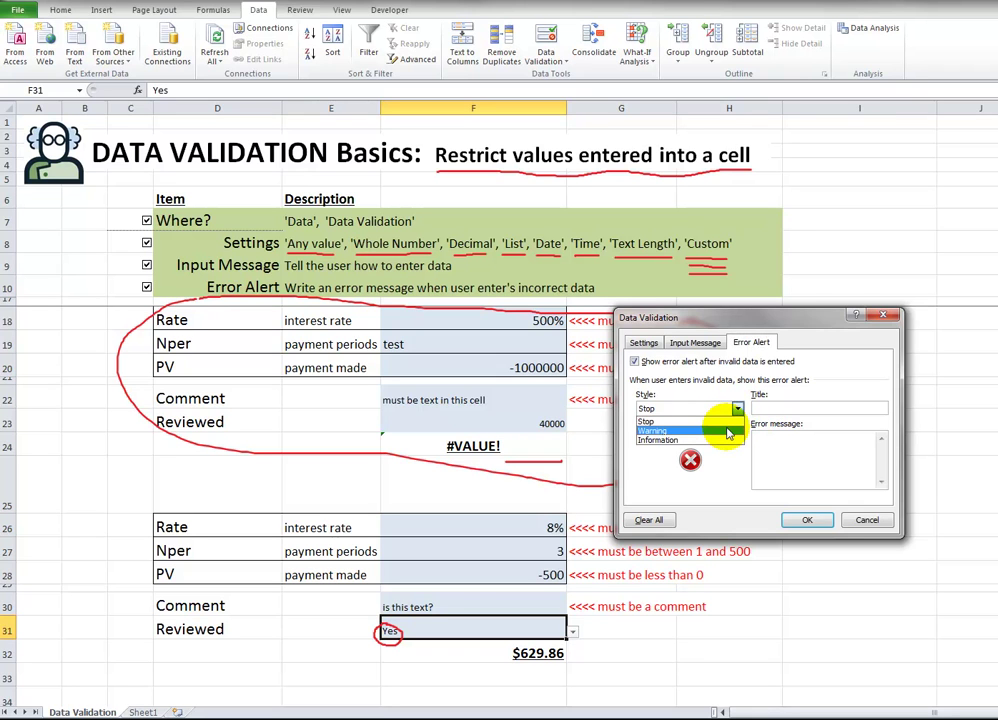
left_click(728, 432)
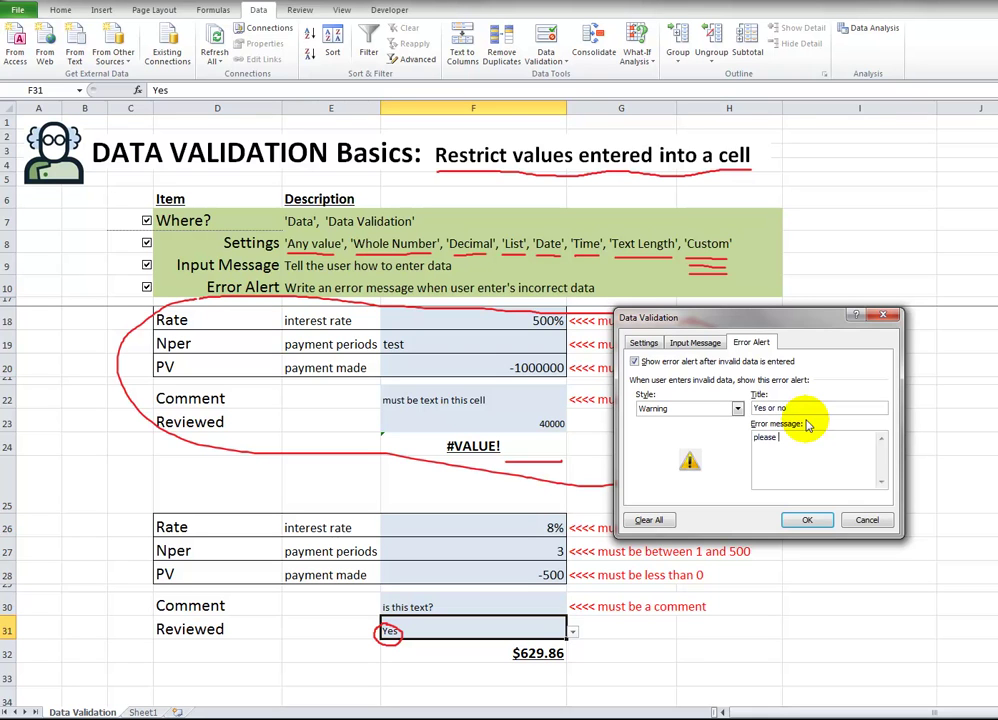
type("only select yes or no")
left_click(808, 521)
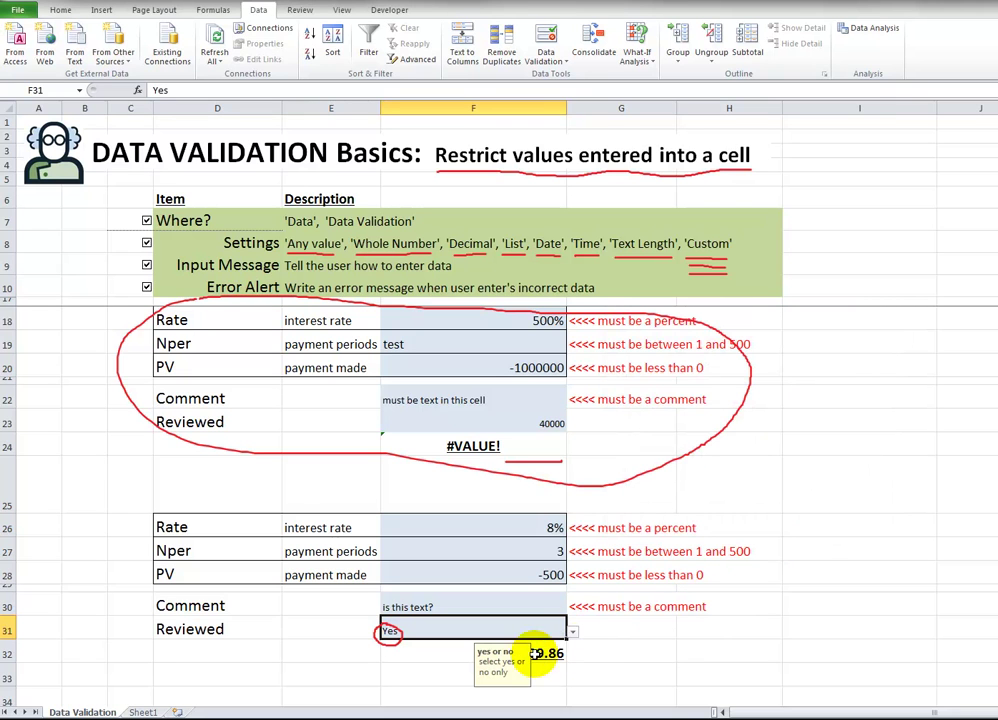
Reselect the Reviewed cell F31, try to enter 499 to test the error alert, and cancel the entry.
left_click(630, 630)
left_click(526, 626)
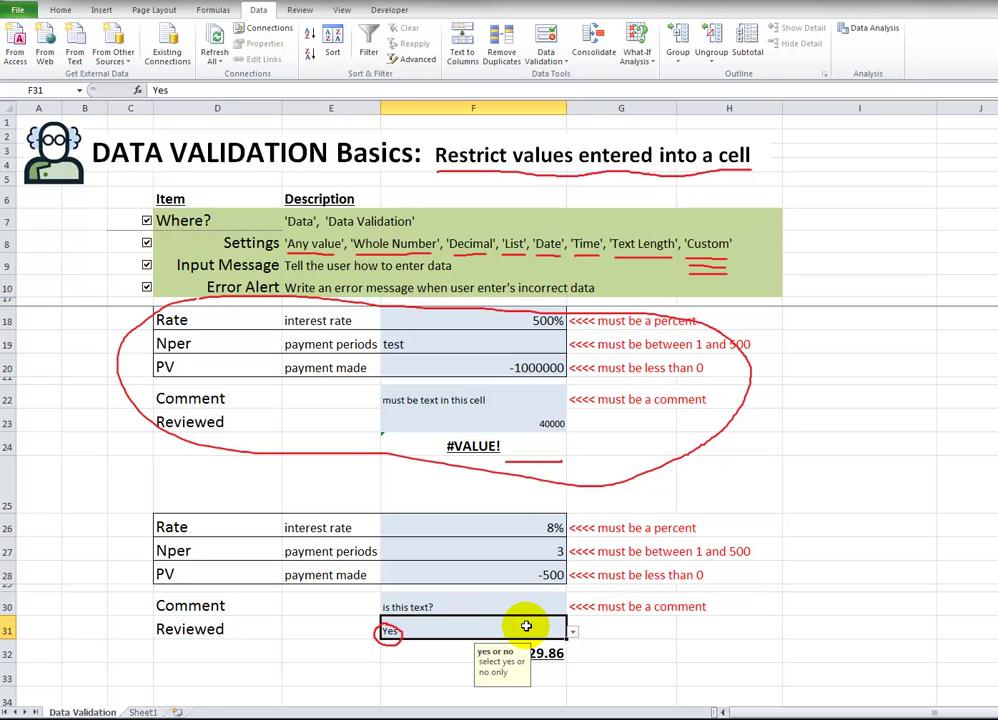
type("499")
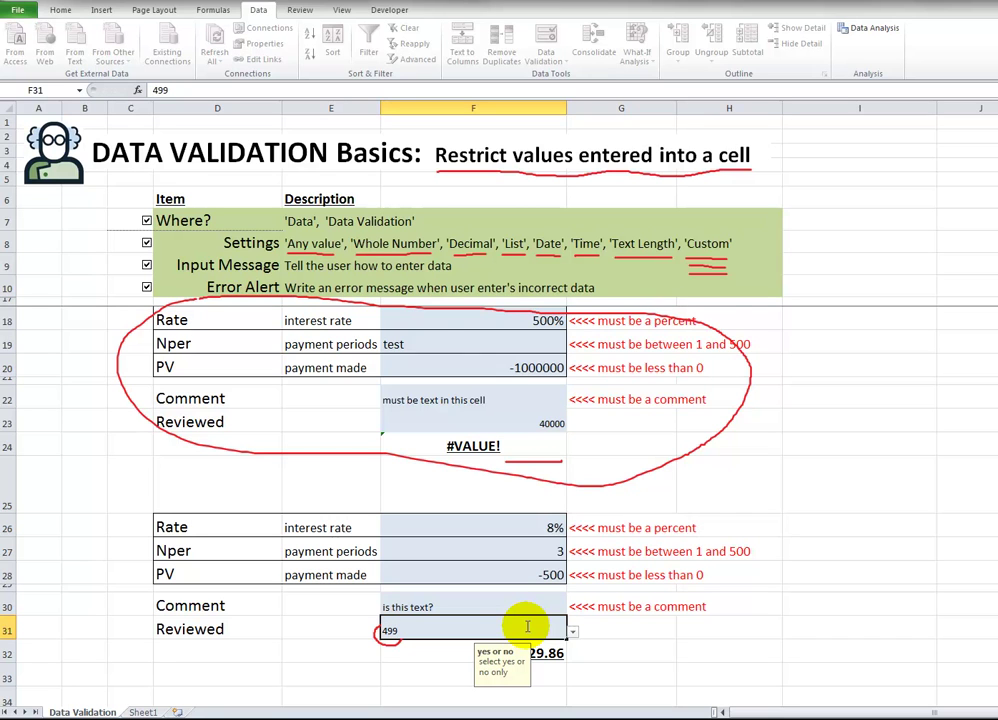
key("Return")
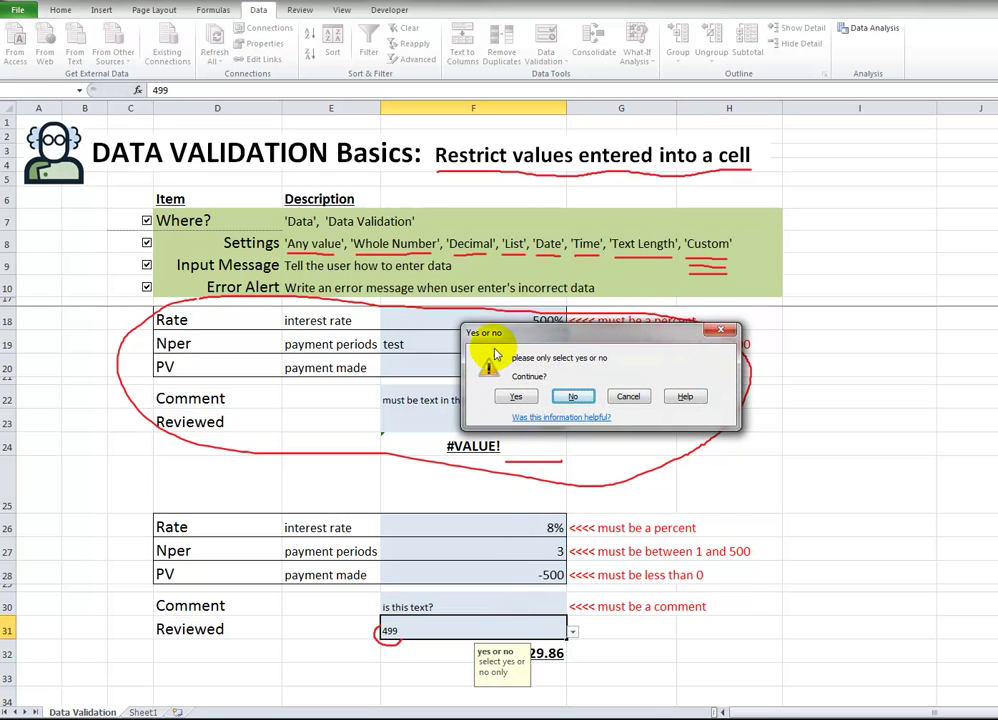
left_click_drag(503, 337, 436, 386)
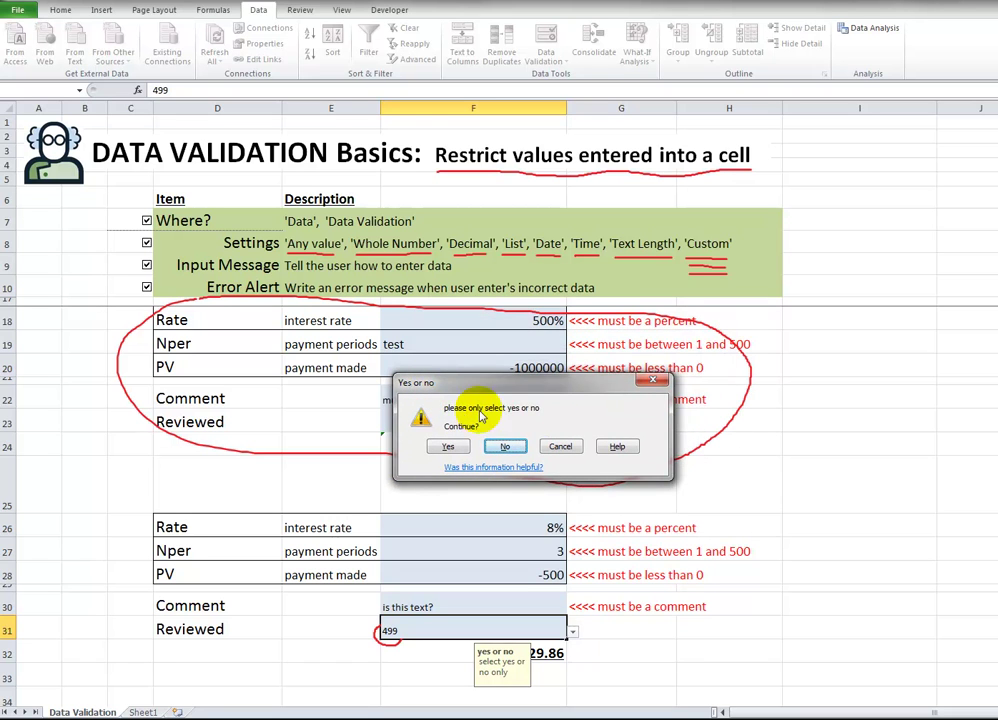
left_click(560, 446)
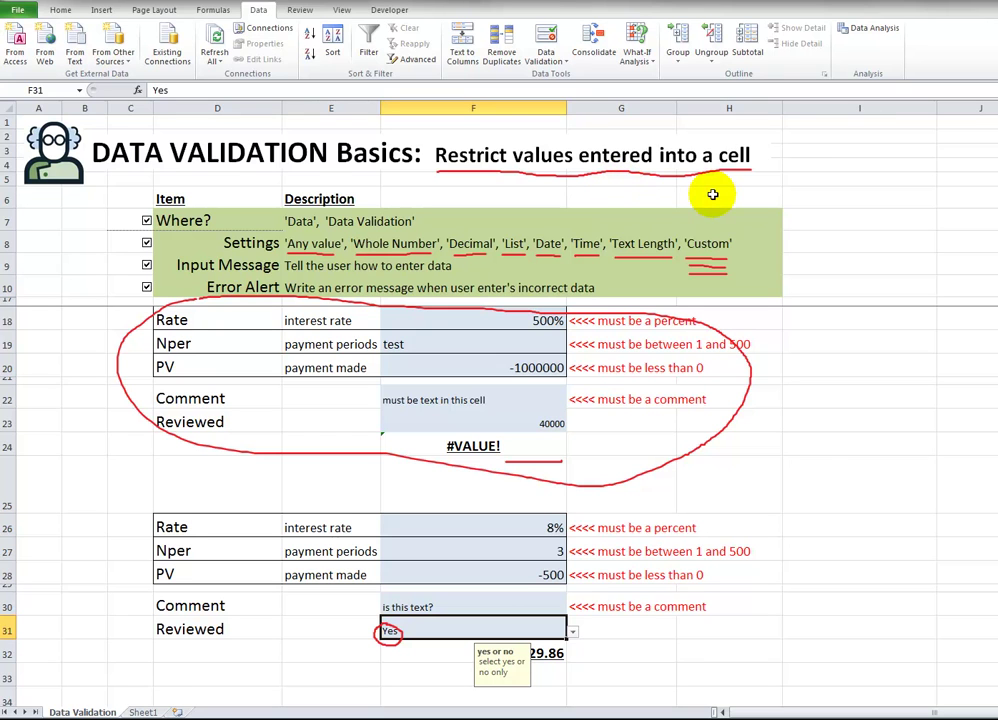
Examine the cell references of the FV formula in F32, then return to the Comment and Reviewed cells.
left_click(532, 607)
left_click(537, 653)
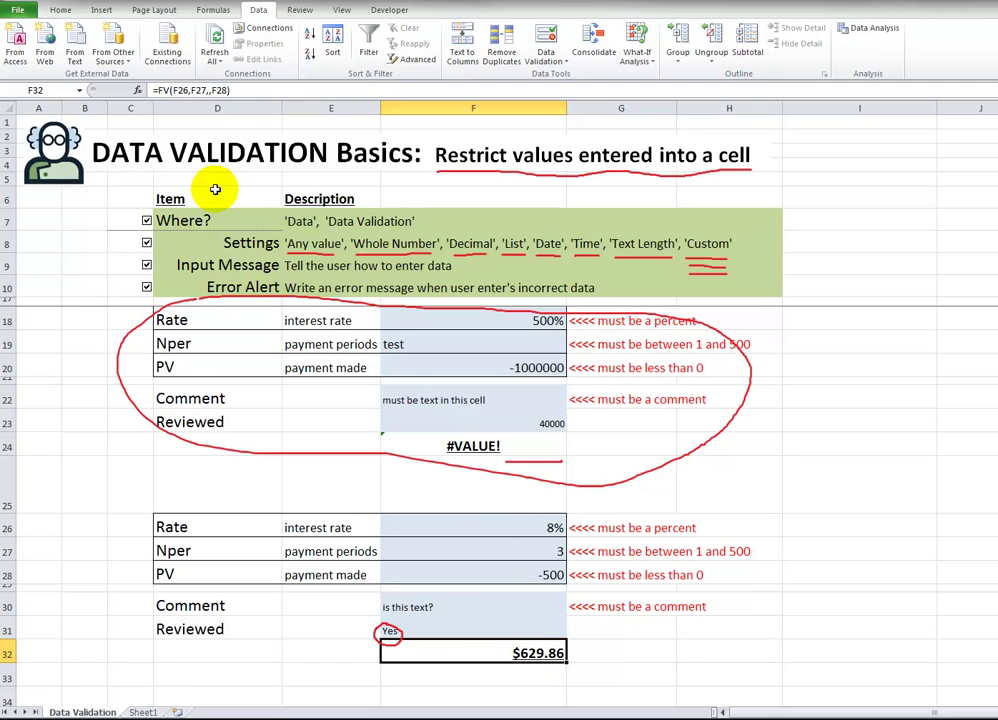
left_click(197, 90)
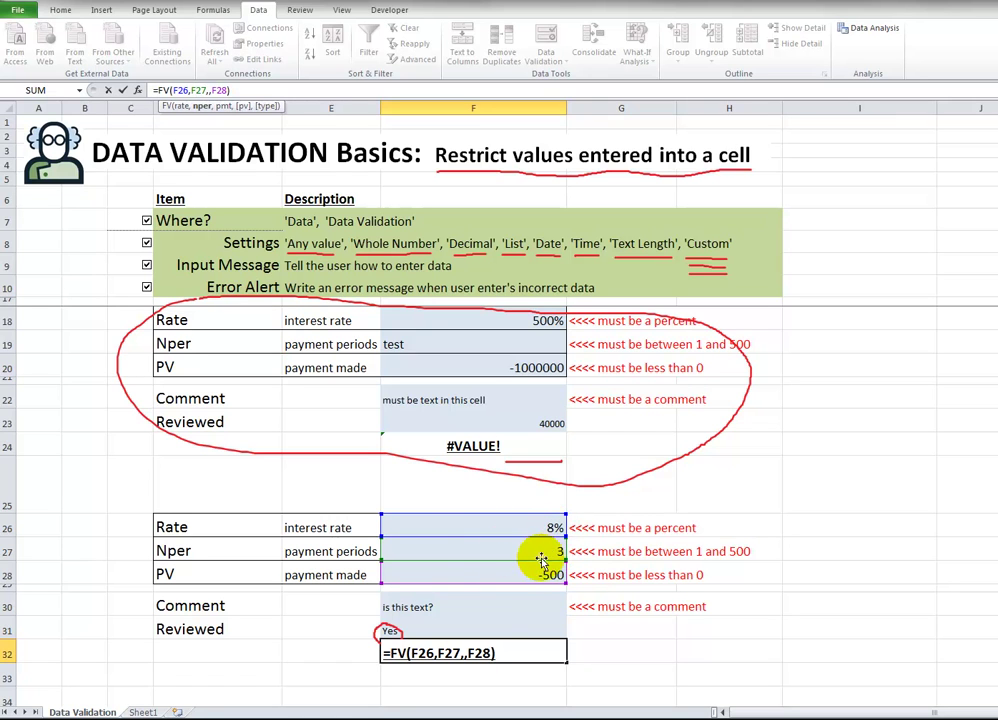
key("ctrl+Return")
left_click(450, 607)
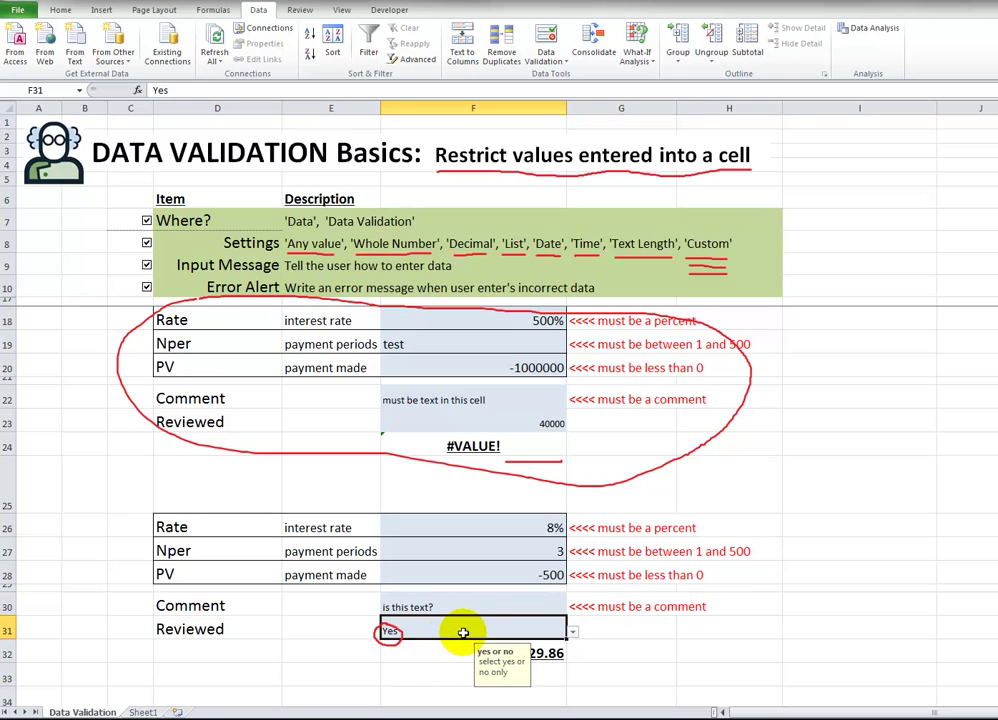